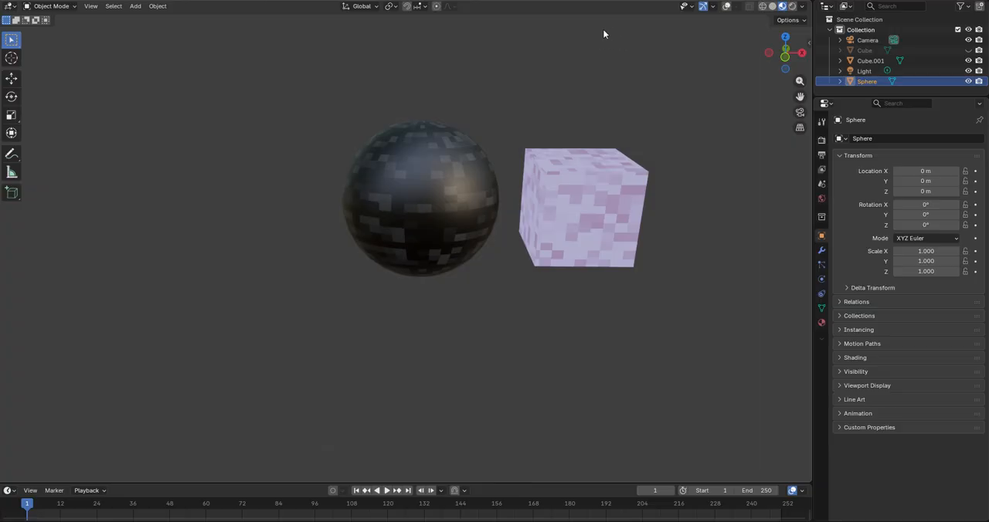
Step: Turn on the viewport overlays and inspect the dark pixel-textured sphere
left_click(727, 6)
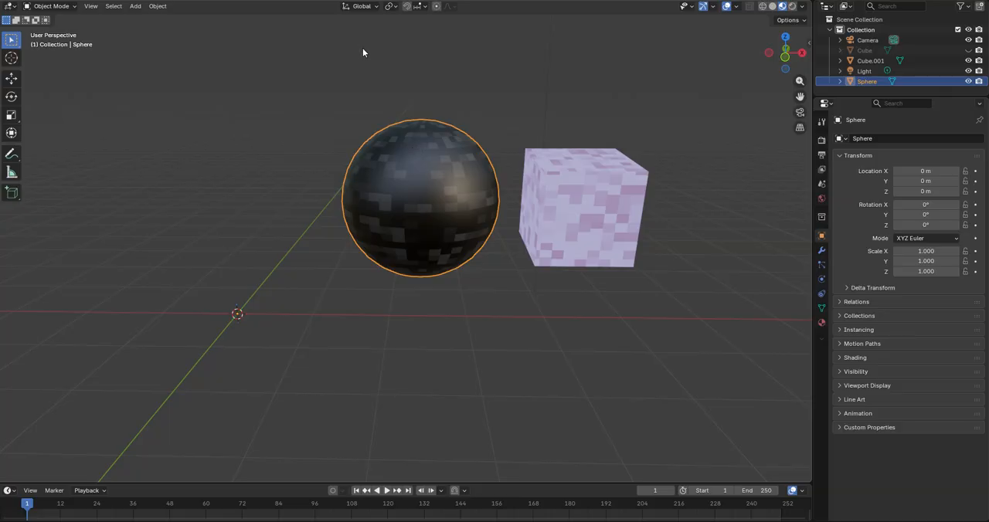
middle_click_drag(434, 164, 465, 158, "shift")
scroll(465, 158, "up", 1)
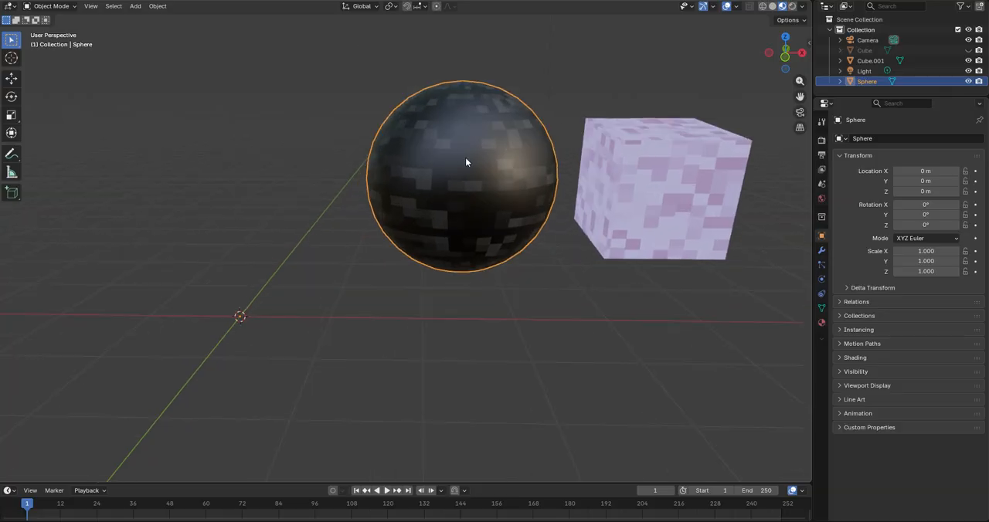
scroll(388, 182, "down", 3)
middle_click_drag(388, 182, 340, 220, "shift")
scroll(624, 279, "up", 3)
key("Tab")
middle_click_drag(624, 279, 468, 114)
key("Tab")
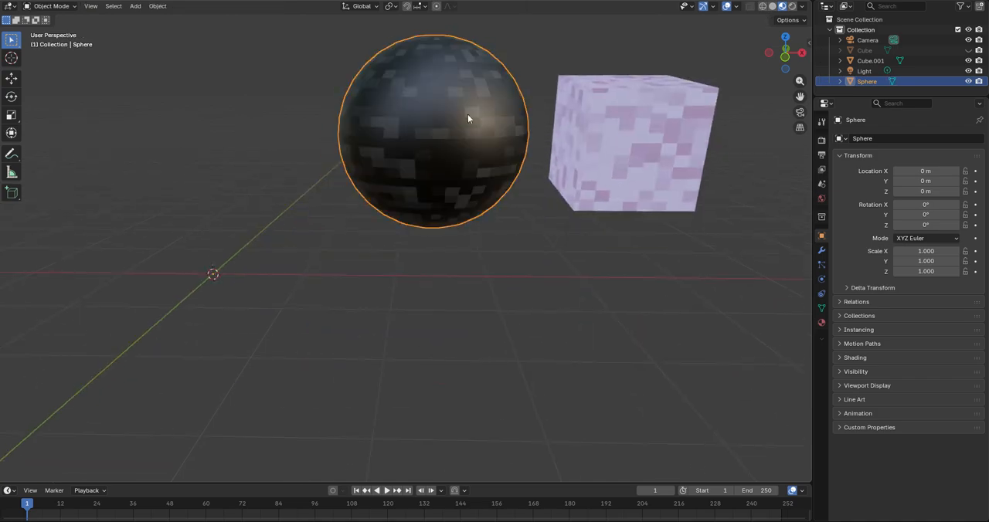
Step: Select the purple textured cube and examine its pixel-style pattern from several angles
middle_click_drag(622, 139, 497, 224, "shift")
left_click(475, 242)
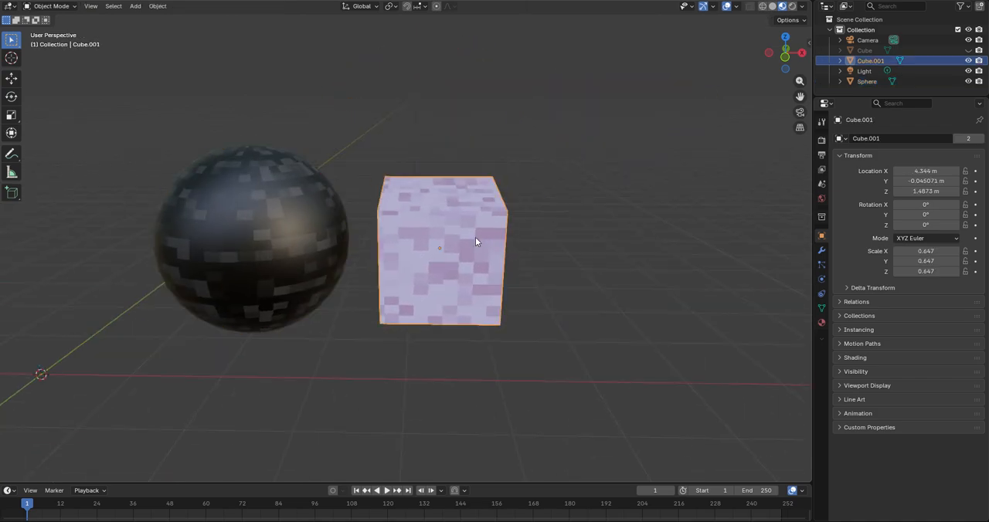
scroll(419, 288, "up", 2)
middle_click_drag(478, 327, 512, 282, "shift")
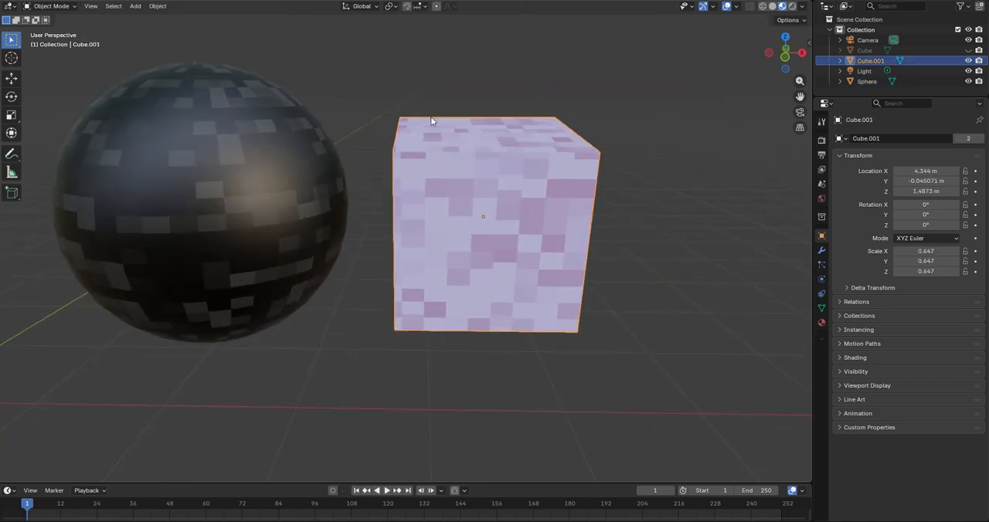
middle_click_drag(444, 165, 440, 187, "shift")
scroll(417, 272, "down", 3)
middle_click_drag(416, 274, 522, 269)
key("Tab")
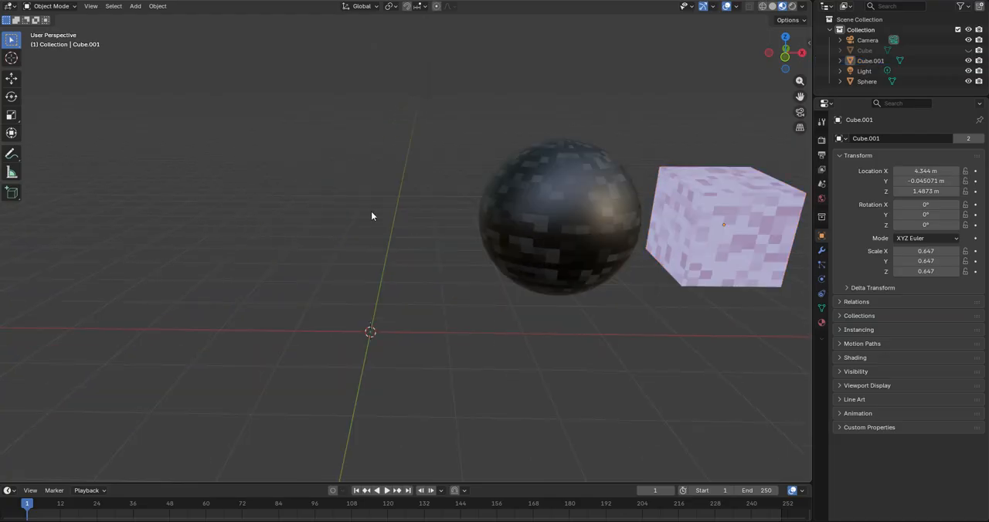
key("shift+a")
left_click(336, 231)
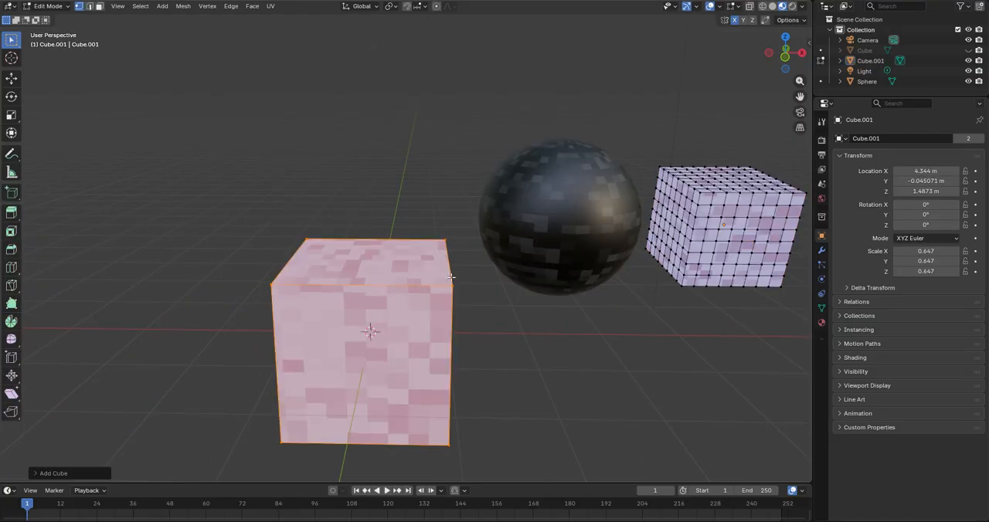
middle_click_drag(453, 306, 457, 247, "shift")
key("ctrl+z")
key("Tab")
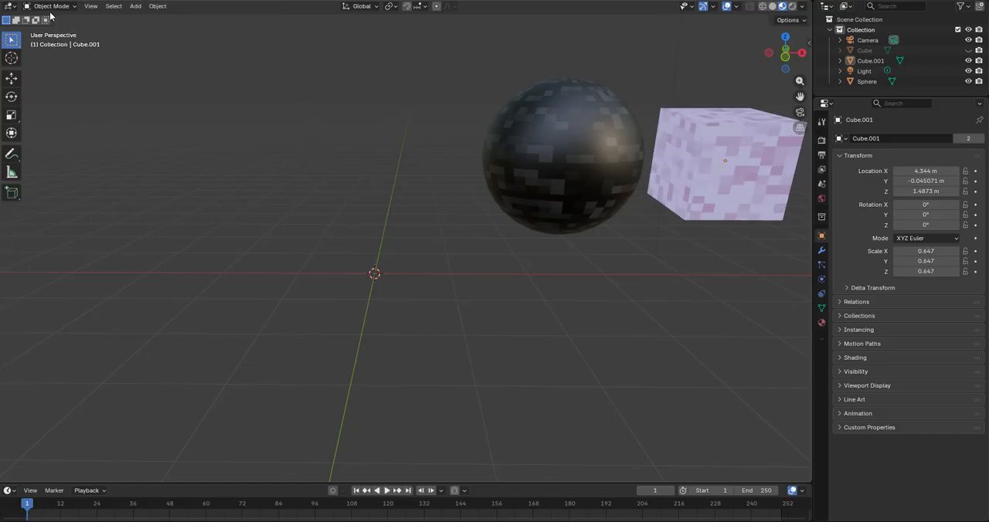
Step: Add a new cube mesh as a separate object at the 3D cursor in Object Mode
key("Tab")
middle_click_drag(672, 225, 507, 296, "shift")
scroll(506, 296, "up", 3)
key("Tab")
key("shift+a")
mouse_move(338, 308)
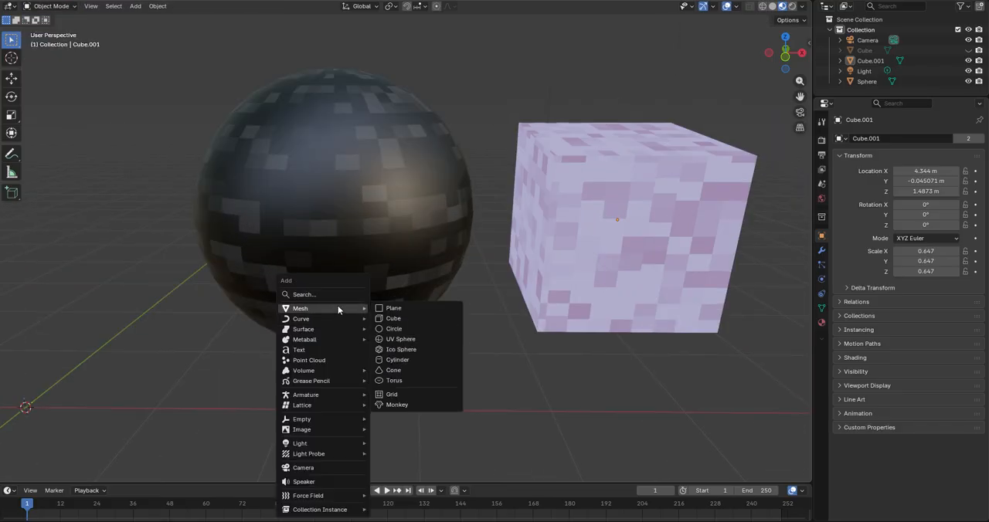
left_click(402, 319)
scroll(393, 315, "down", 5)
middle_click_drag(392, 315, 504, 251, "shift")
scroll(500, 241, "up", 1)
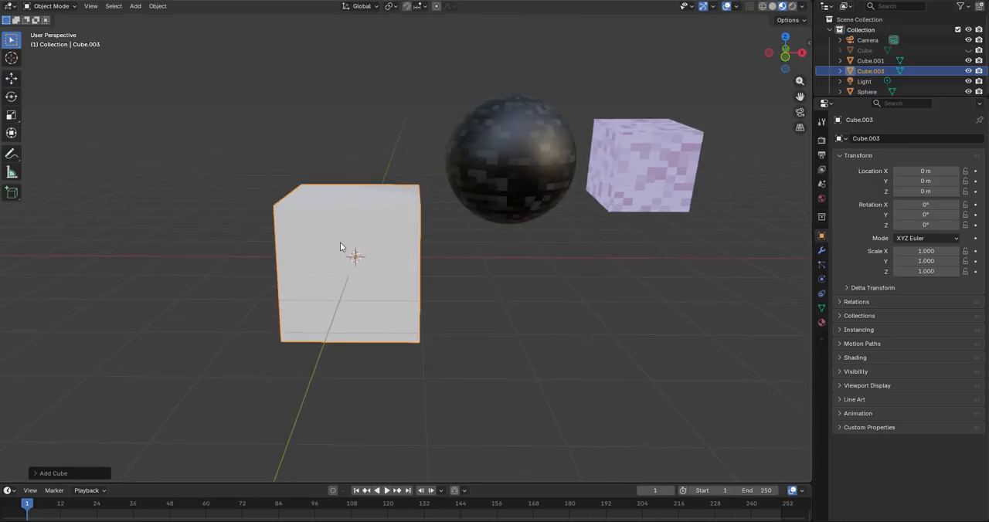
key("Tab")
key("Tab")
Step: In the Shading workspace, copy the Texture Coordinate, Mapping and Brick Texture nodes from the purple cube's material
left_click(635, 169)
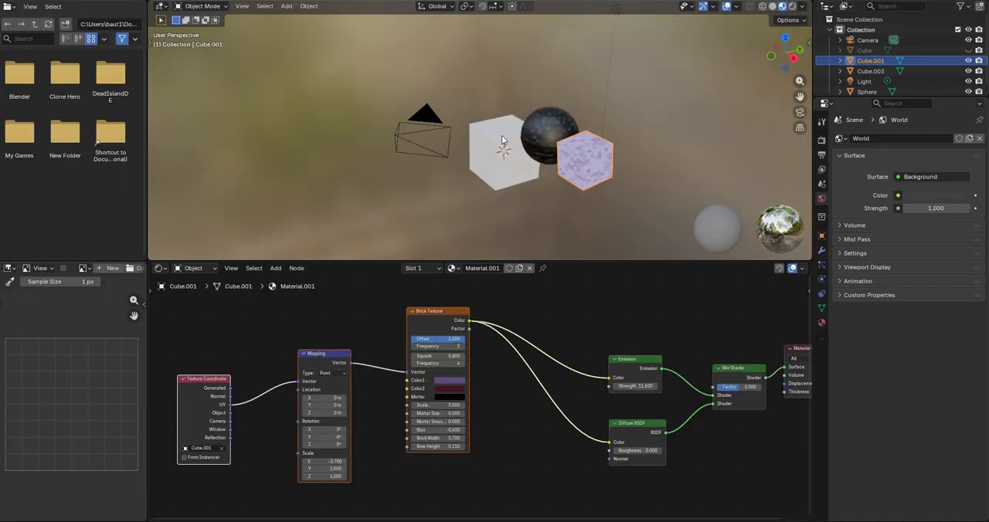
middle_click_drag(502, 135, 540, 147)
key("KP_1")
scroll(436, 181, "up", 4)
middle_click_drag(436, 182, 491, 113, "shift")
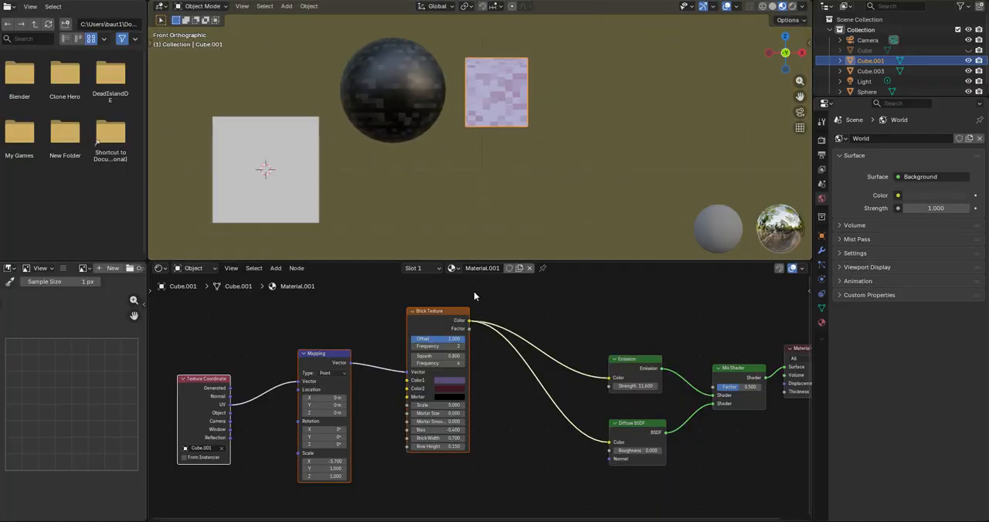
right_click(199, 377)
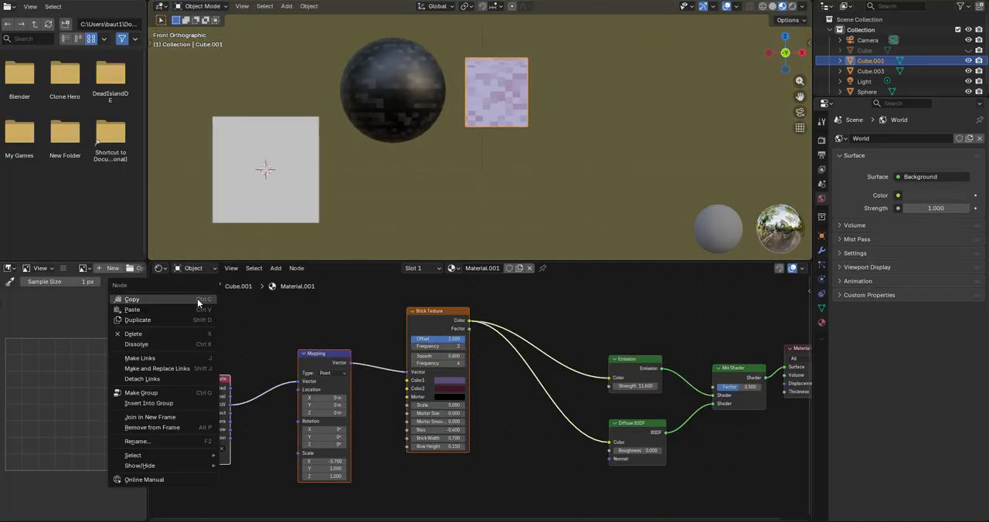
middle_click_drag(395, 143, 406, 146, "shift")
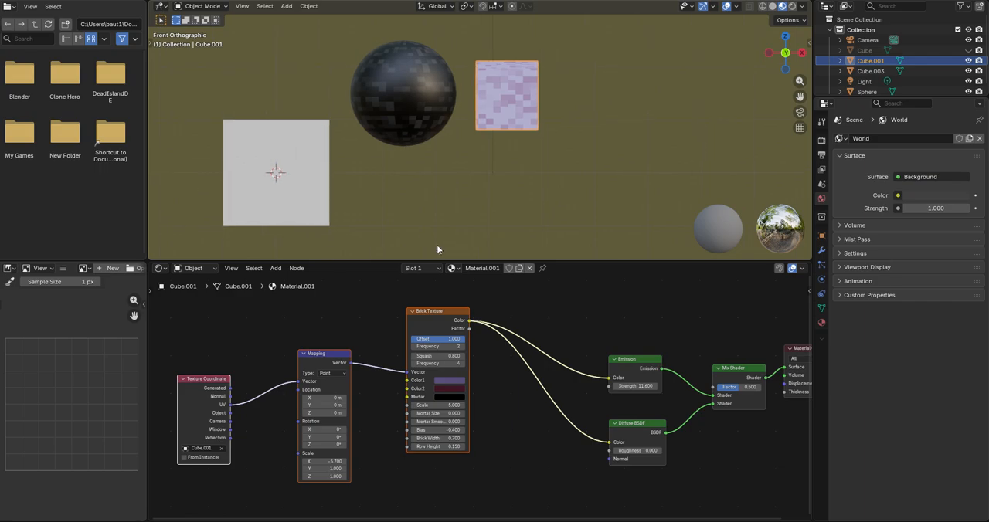
Step: Select the plain white cube and create a new material for it
middle_click_drag(295, 195, 348, 141, "shift")
left_click(328, 147)
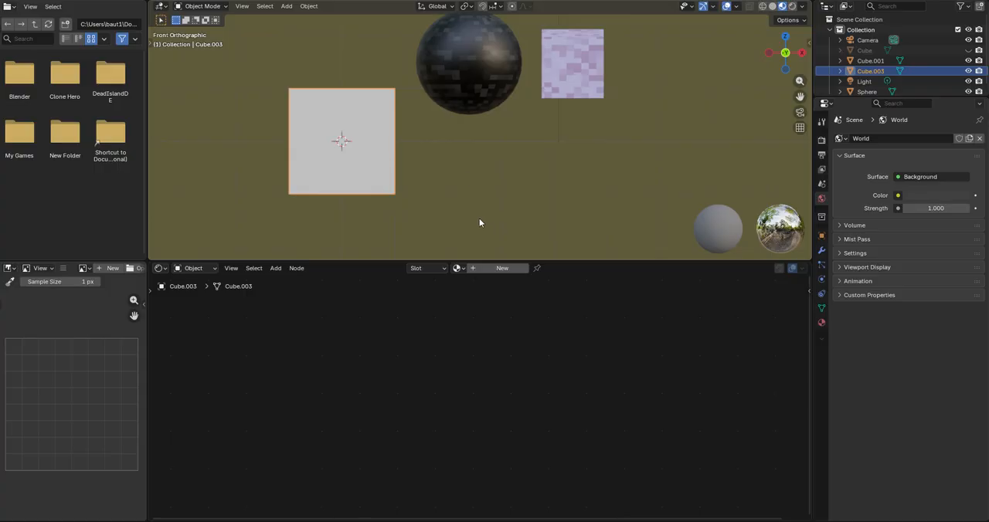
middle_click_drag(343, 160, 367, 109)
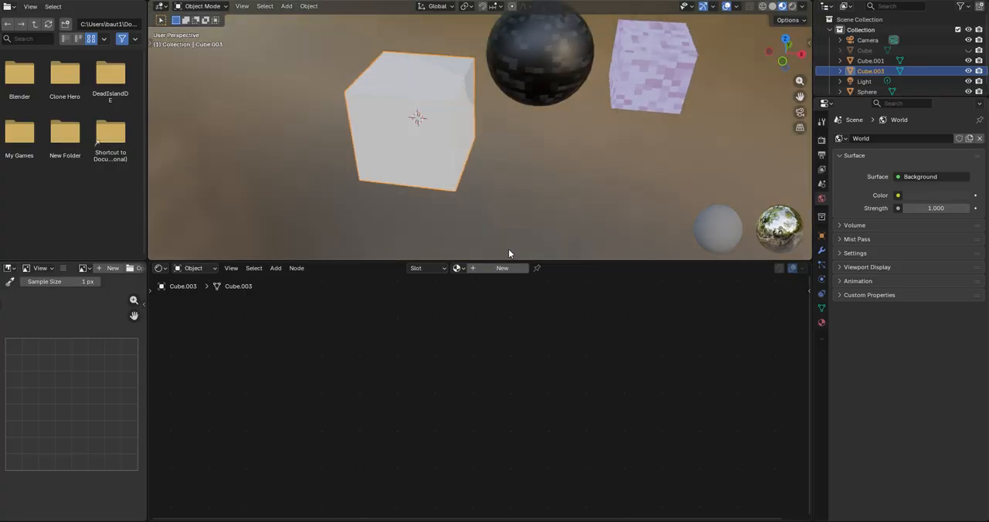
left_click(478, 271)
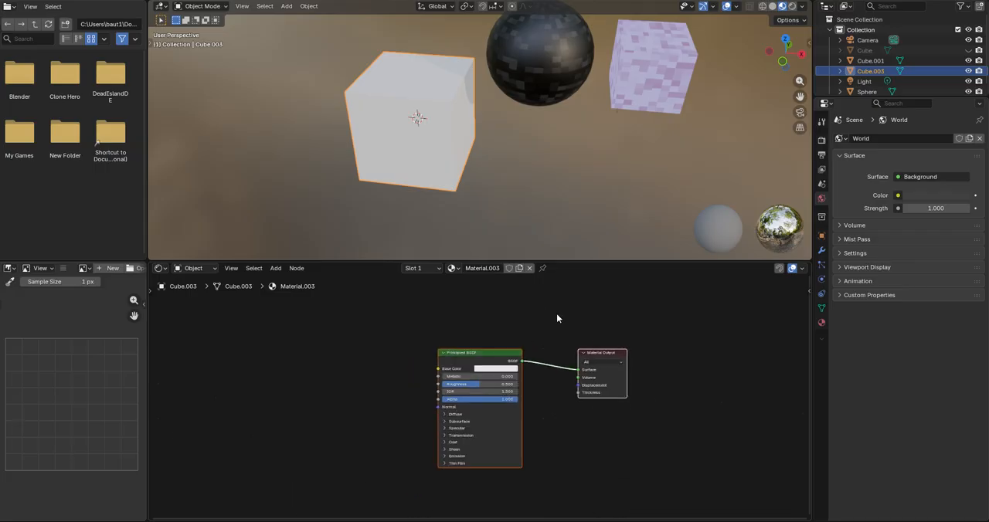
Step: Paste the copied nodes into the white cube's material and move the Principled BSDF node away from the Brick Texture node
key("ctrl+v")
key("g")
left_click(371, 419)
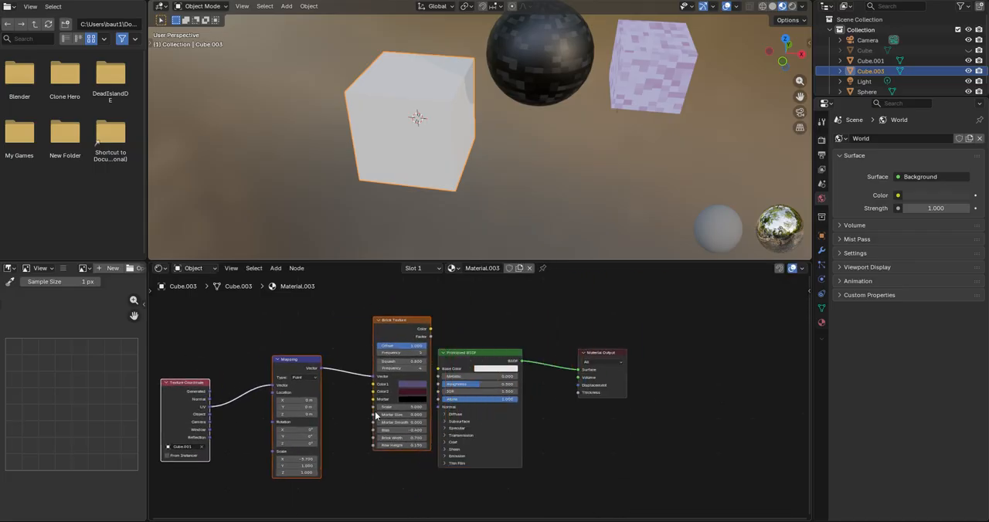
scroll(375, 416, "up", 2)
middle_click_drag(376, 416, 455, 421)
left_click_drag(552, 352, 569, 352)
middle_click_drag(548, 377, 593, 385)
scroll(592, 383, "up", 1)
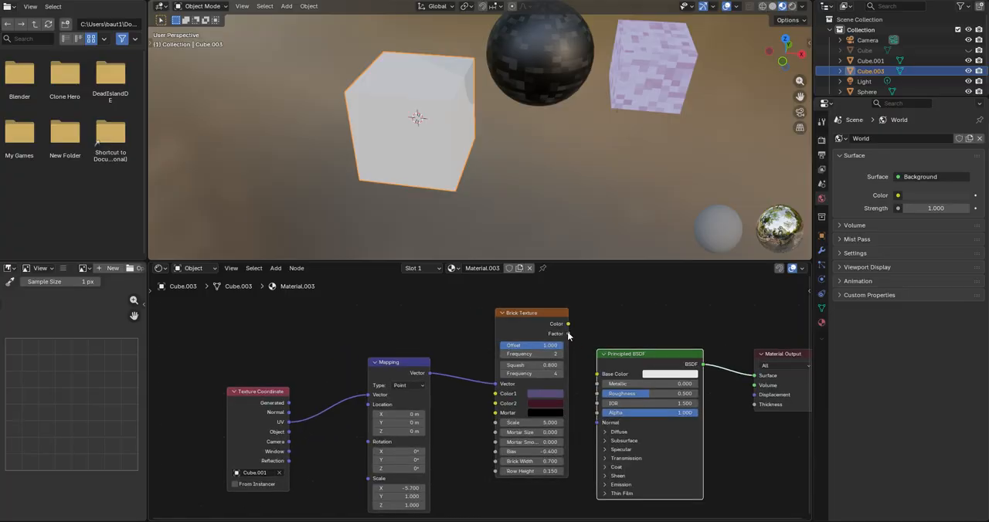
scroll(567, 332, "up", 1)
middle_click_drag(567, 331, 632, 329)
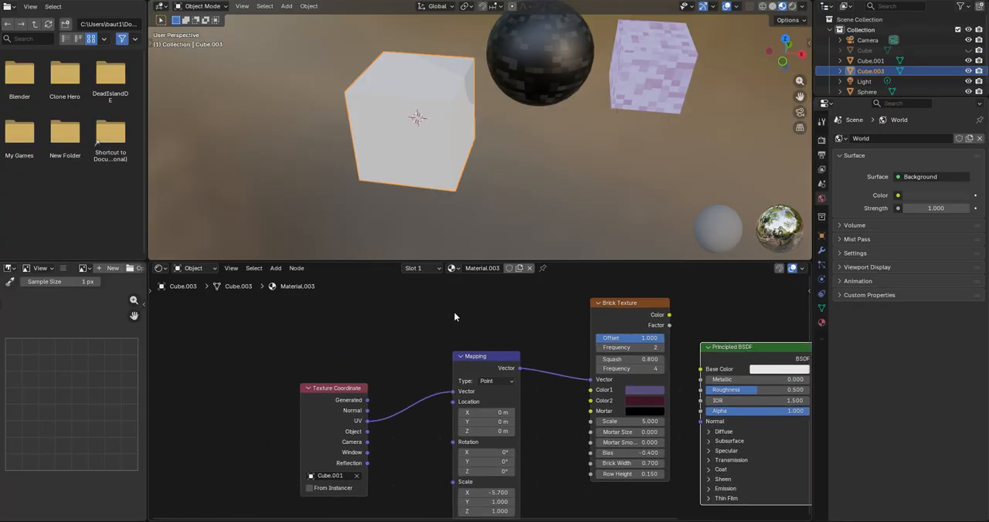
Step: Detach and reconnect the link from the Texture Coordinate's UV output to the Mapping node's Vector input
scroll(406, 388, "down", 1)
middle_click_drag(398, 396, 386, 355)
scroll(506, 361, "up", 1)
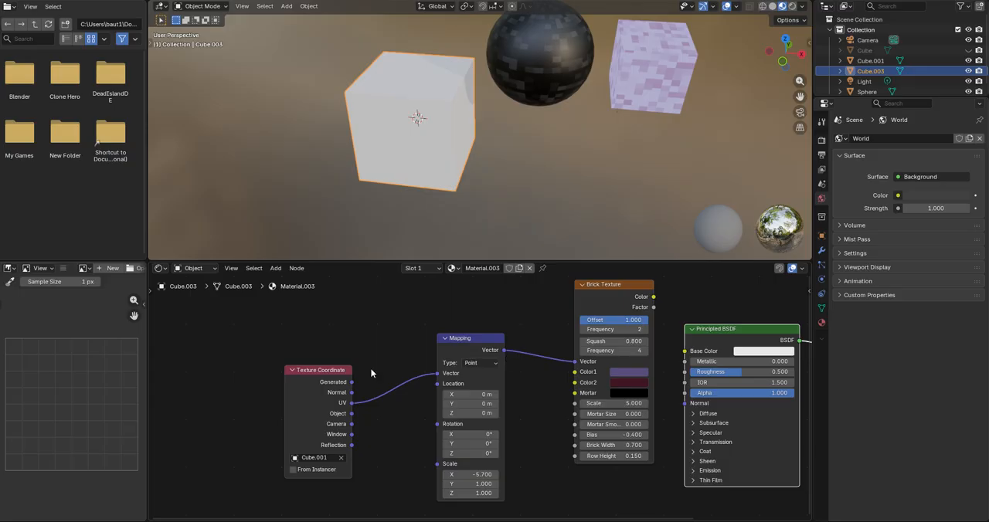
left_click_drag(426, 376, 408, 387)
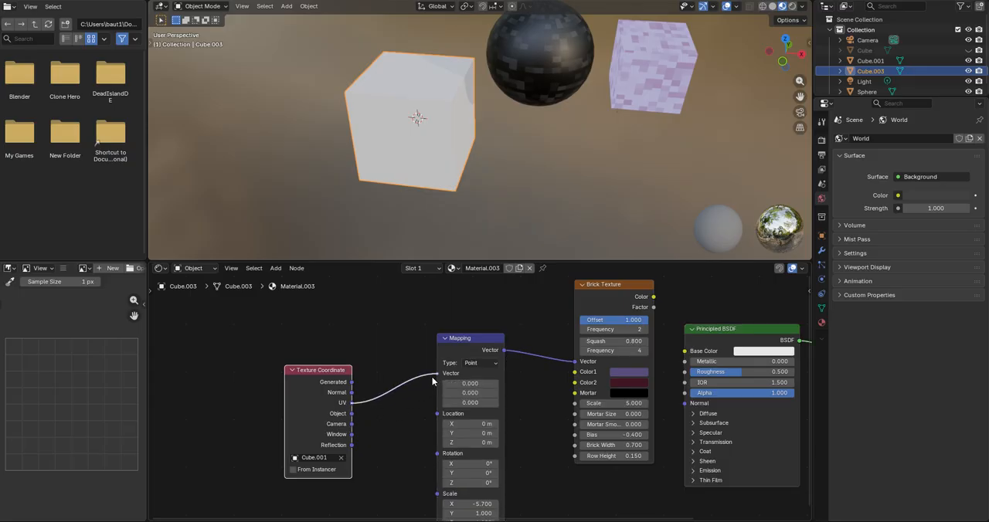
left_click_drag(432, 377, 434, 376)
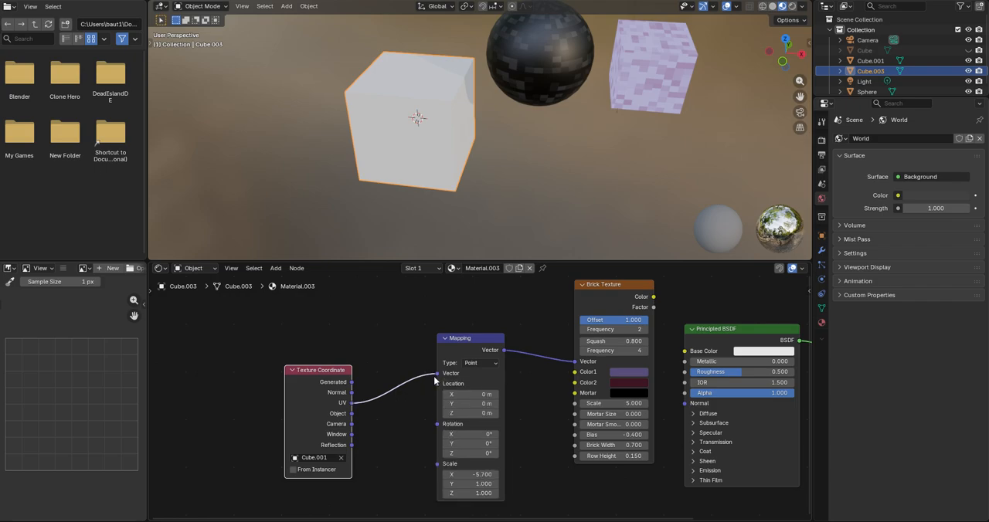
Step: Move the Brick Texture node slightly closer to the Mapping node
key("Home")
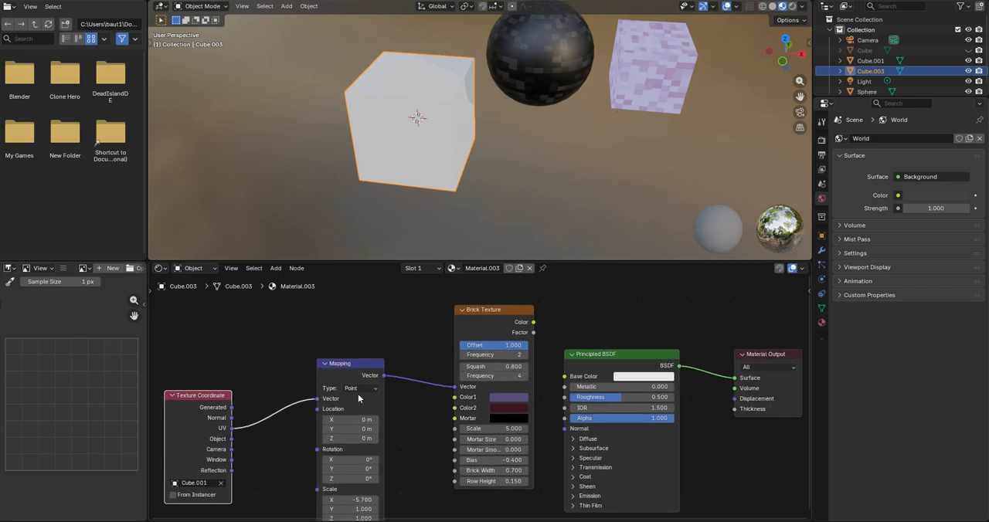
middle_click_drag(380, 392, 395, 367)
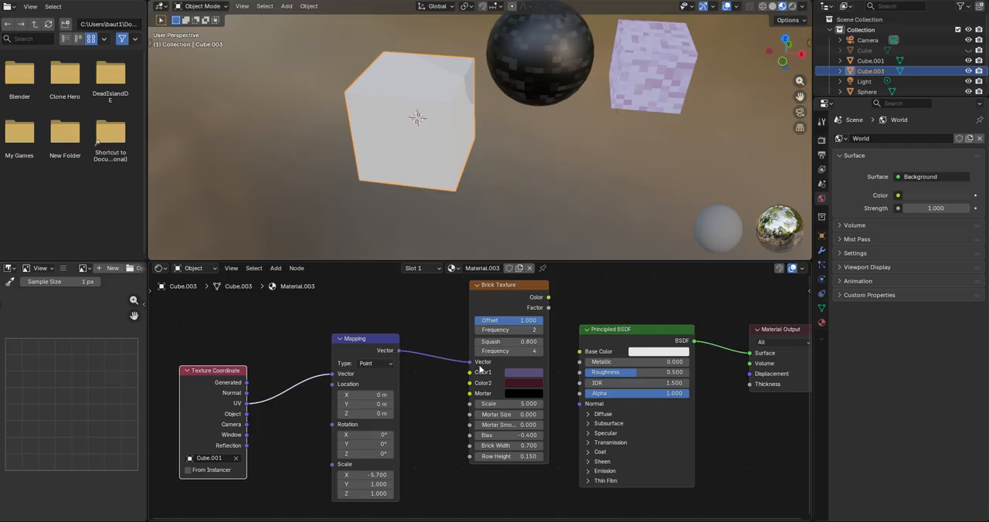
left_click_drag(482, 305, 464, 319)
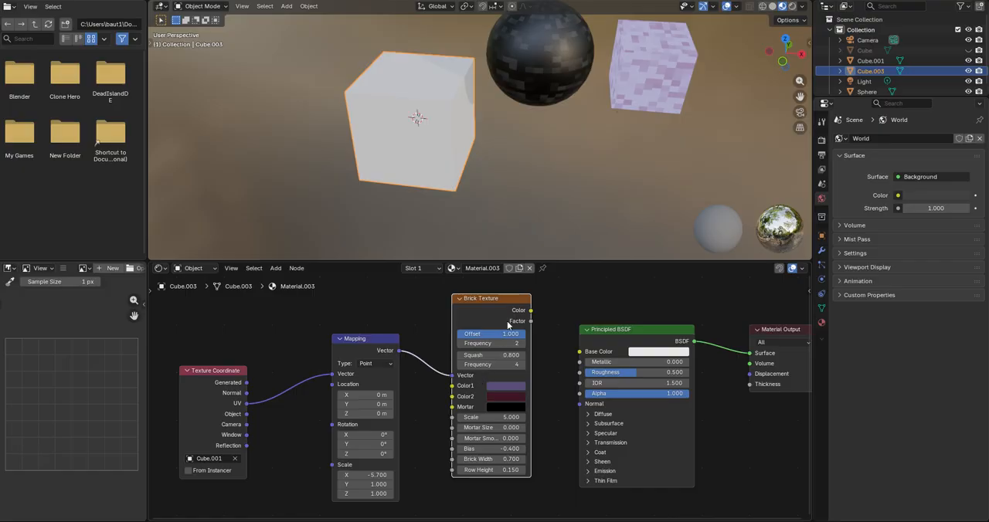
Step: Examine the Brick Texture node's offset, squash, frequency, color, scale, mortar, bias, brick width and row height settings
scroll(510, 324, "up", 1)
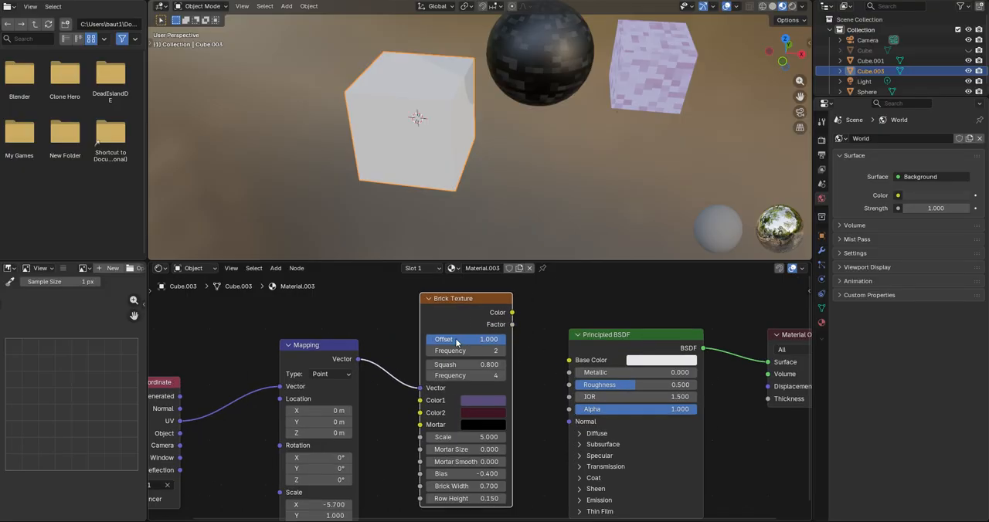
scroll(456, 342, "up", 1)
scroll(456, 328, "up", 1)
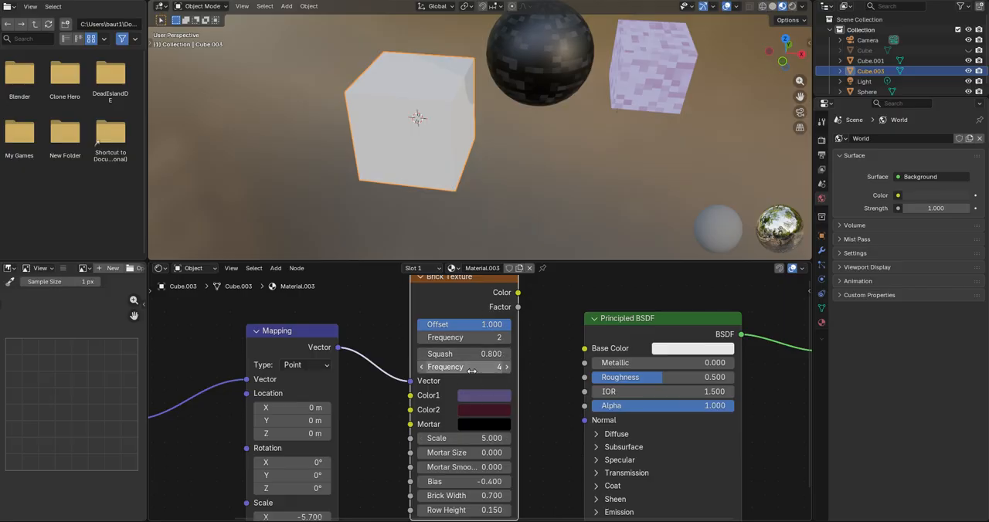
scroll(472, 383, "down", 2, "shift")
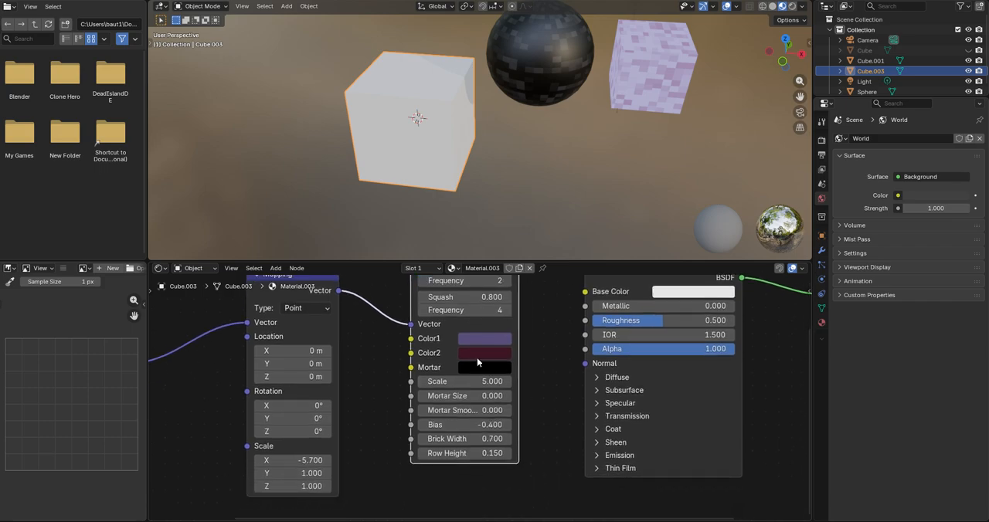
scroll(468, 375, "up", 1)
scroll(463, 386, "down", 2)
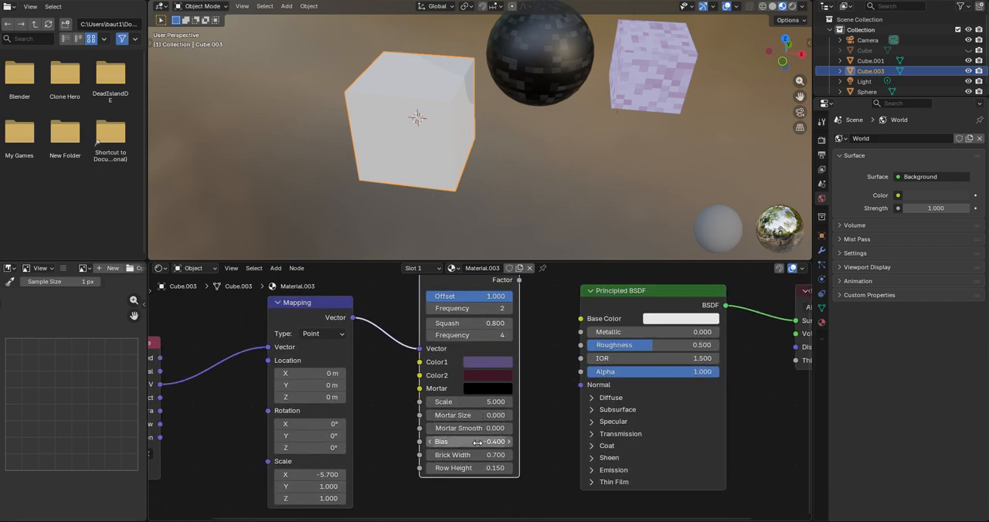
scroll(479, 429, "up", 1)
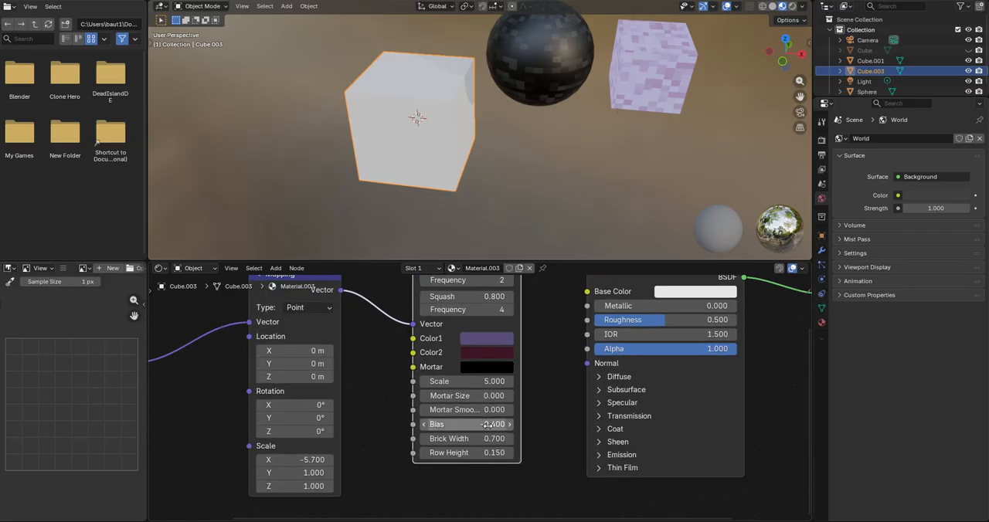
middle_click_drag(464, 435, 476, 430)
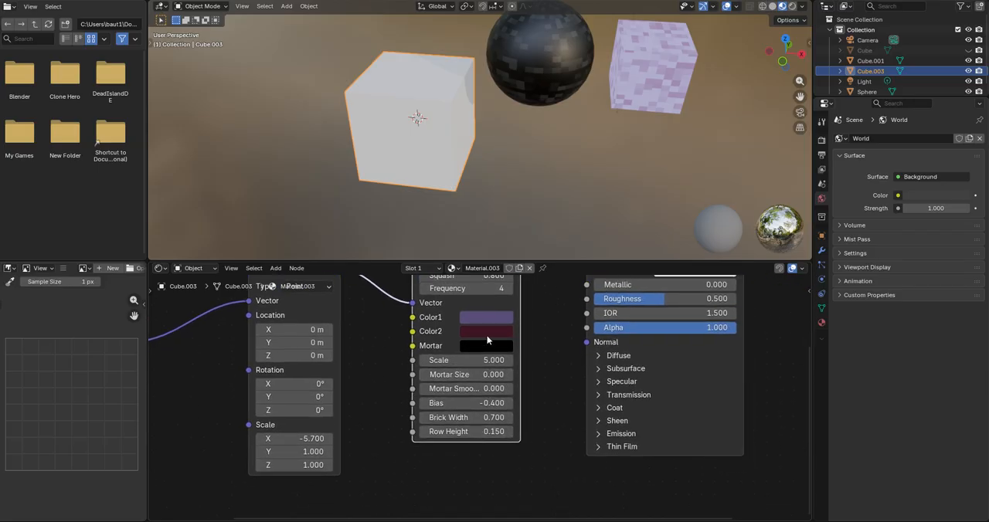
middle_click_drag(488, 299, 475, 340)
middle_click_drag(478, 298, 464, 357)
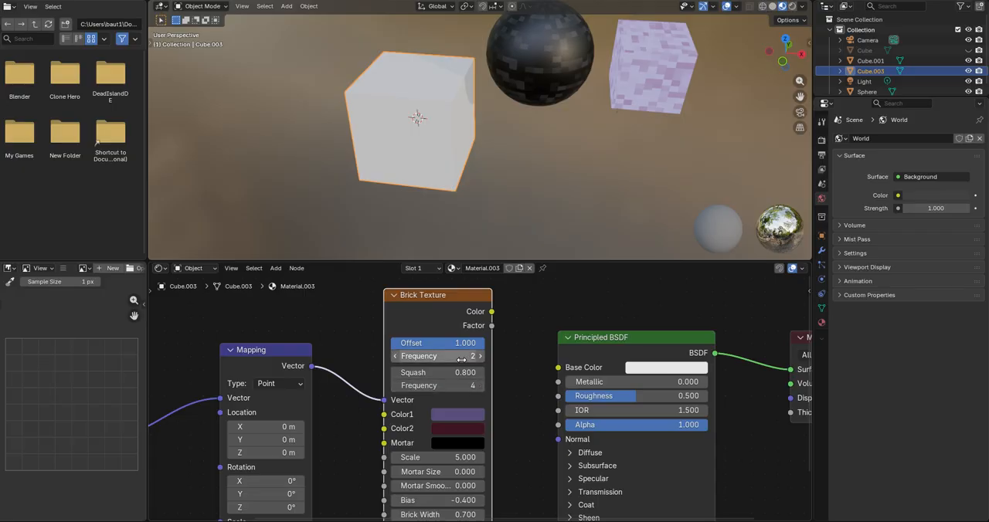
scroll(440, 424, "down", 3)
middle_click_drag(439, 423, 460, 381)
middle_click_drag(387, 392, 413, 399)
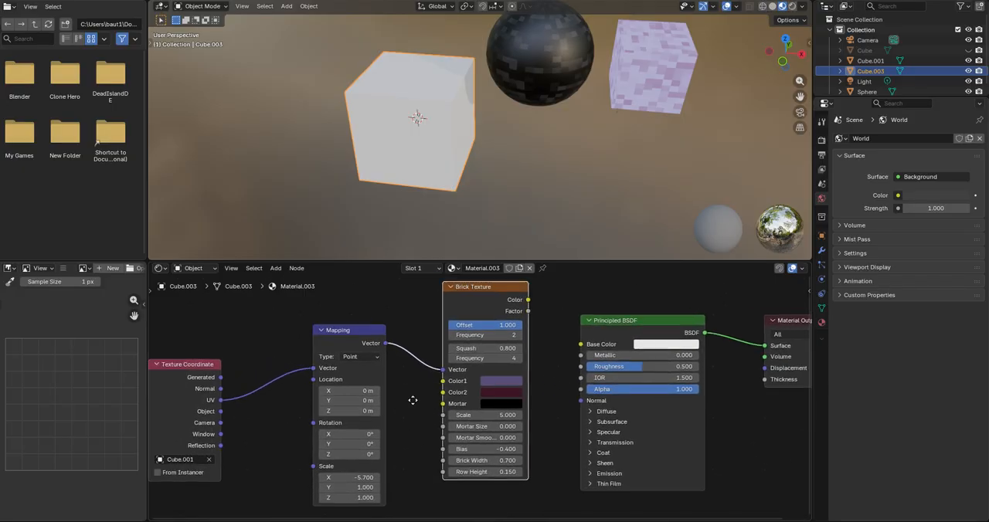
scroll(446, 340, "up", 1)
middle_click_drag(505, 335, 492, 360)
scroll(491, 360, "down", 1)
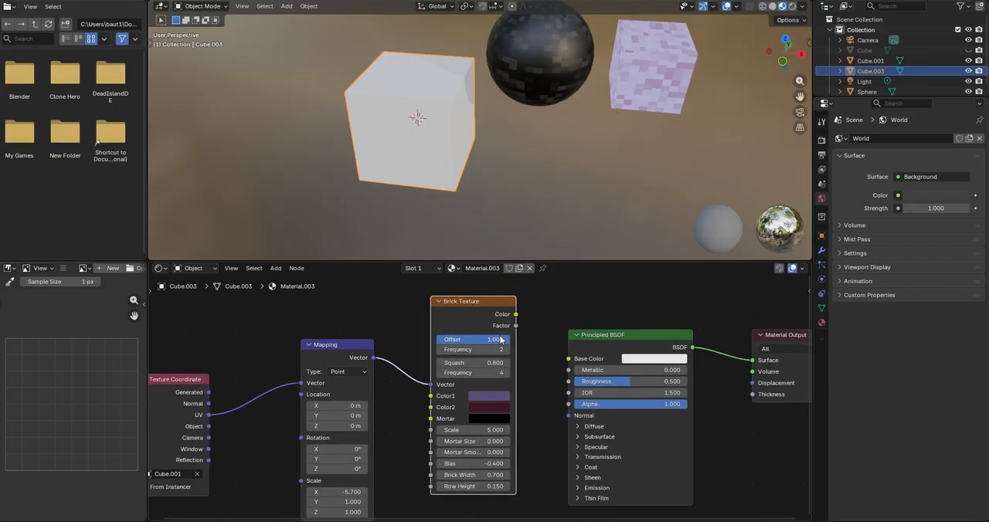
Step: Connect the Brick Texture node's Color output to the Principled BSDF's Base Color input
left_click_drag(516, 314, 569, 359)
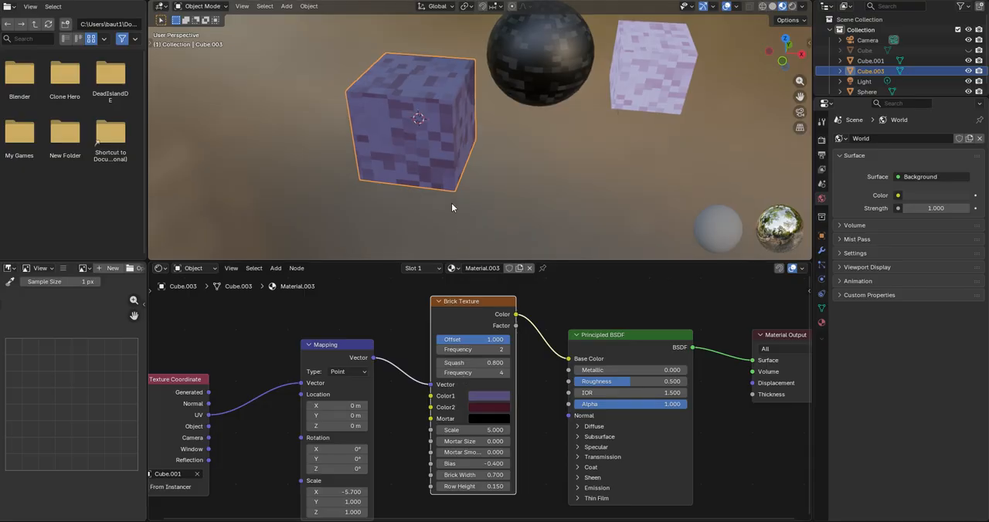
middle_click_drag(451, 205, 448, 192)
Step: Examine the Texture Coordinate, Mapping and Brick Texture node settings together with the resulting pixel pattern on the new cube
middle_click_drag(435, 401, 547, 307)
scroll(494, 364, "up", 3)
scroll(495, 368, "down", 2)
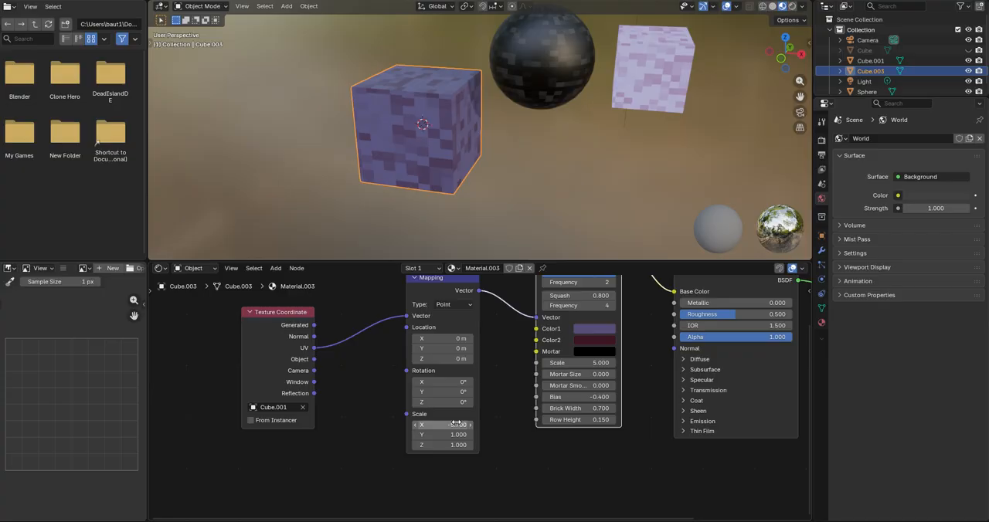
scroll(447, 431, "up", 1)
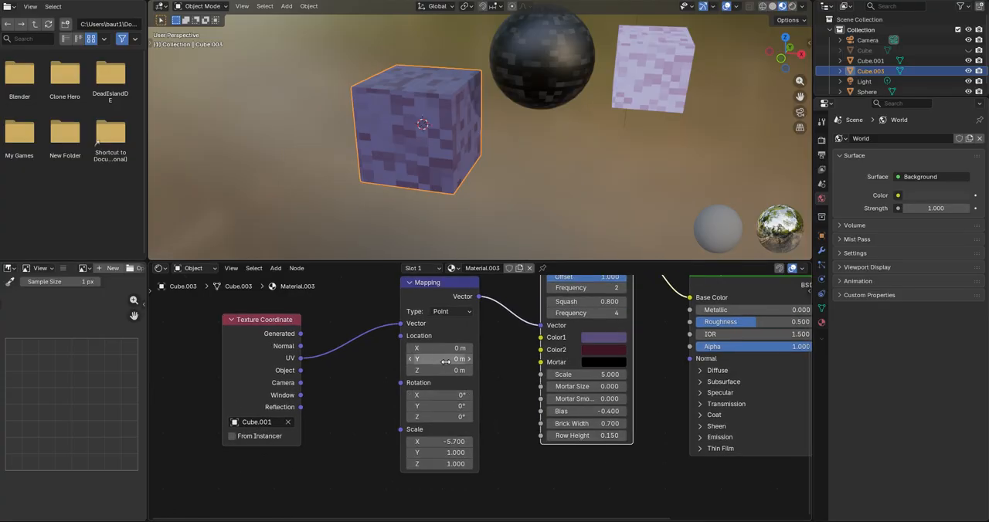
middle_click_drag(438, 326, 441, 353)
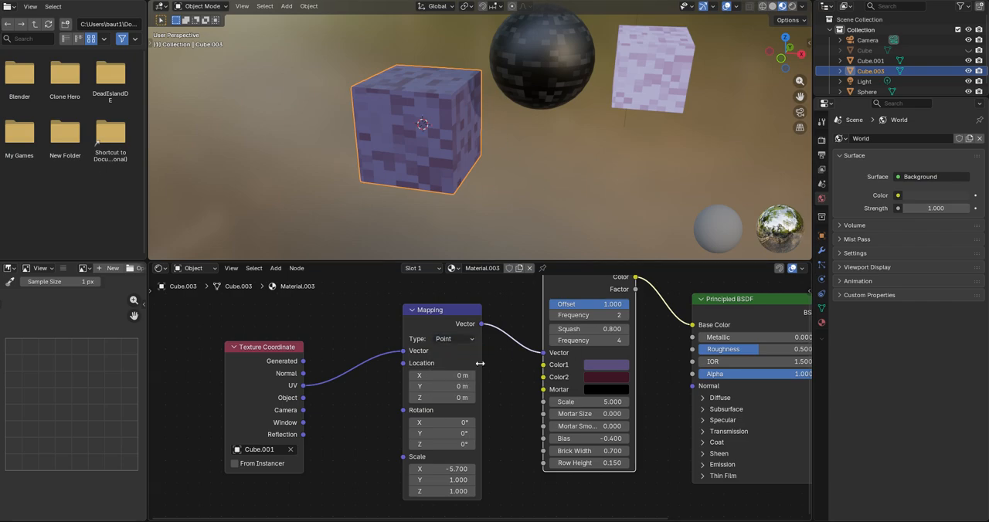
middle_click_drag(557, 346, 474, 409)
scroll(456, 124, "down", 2)
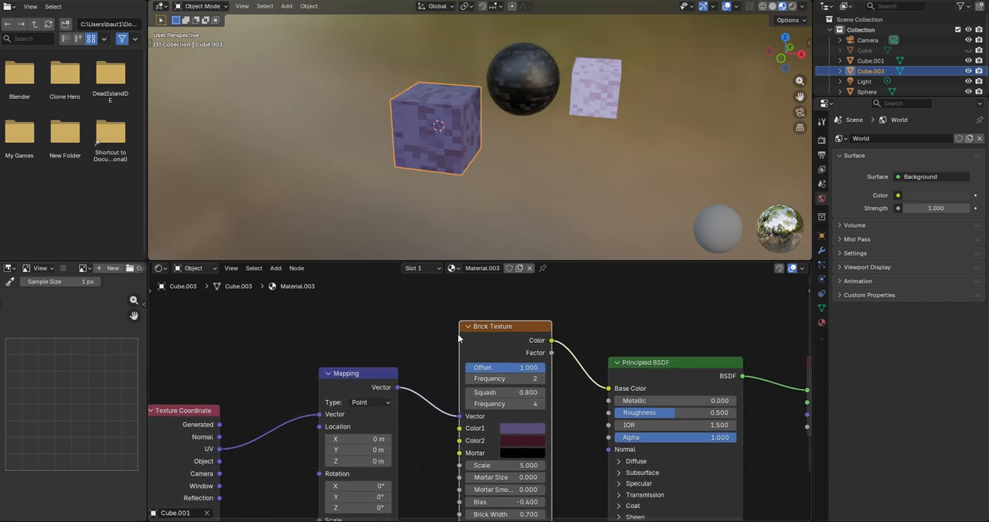
middle_click_drag(479, 491, 459, 430)
scroll(513, 297, "up", 2)
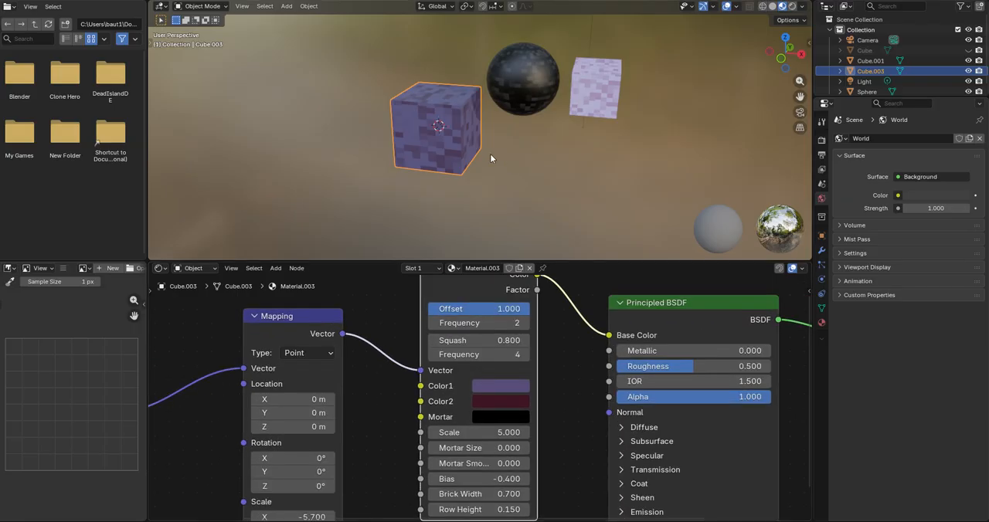
scroll(486, 152, "up", 1)
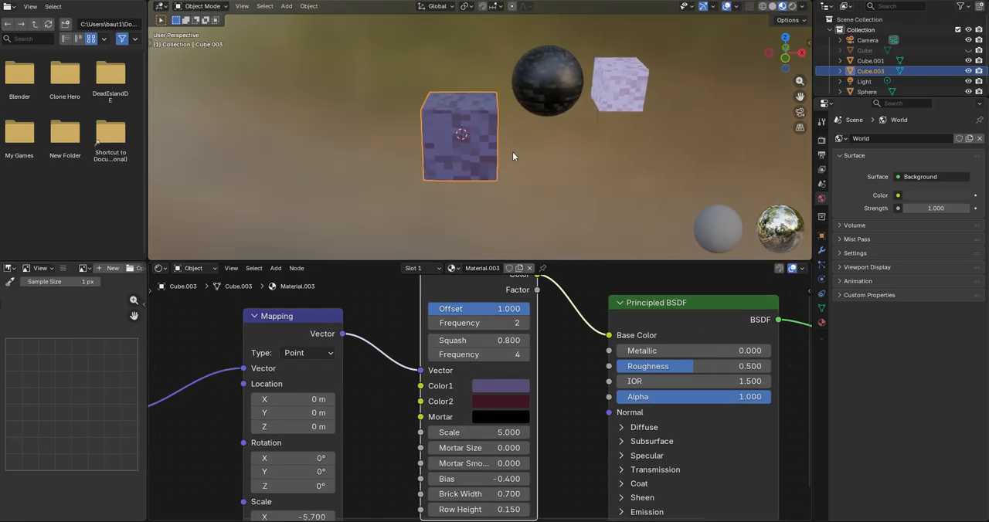
scroll(501, 172, "up", 2)
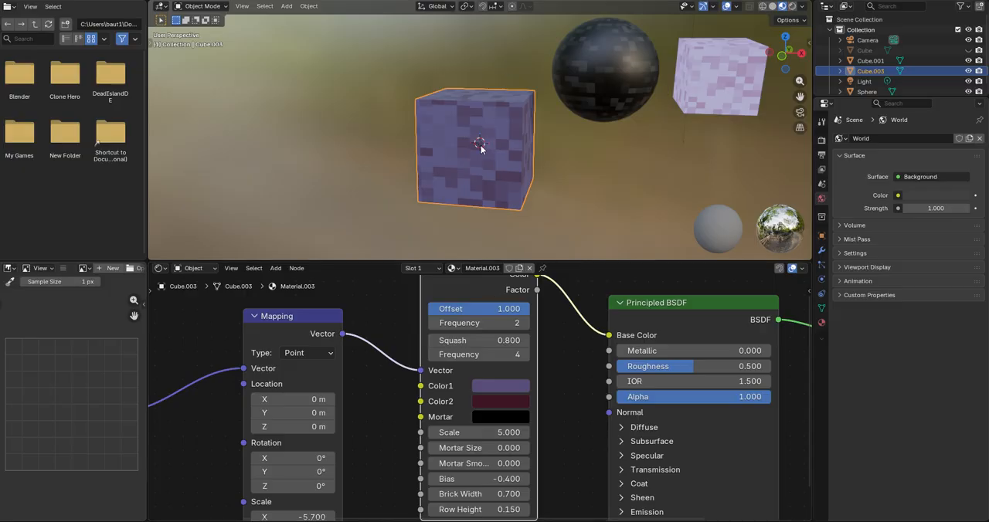
scroll(515, 326, "down", 1)
middle_click_drag(516, 325, 513, 325)
middle_click_drag(497, 160, 501, 166)
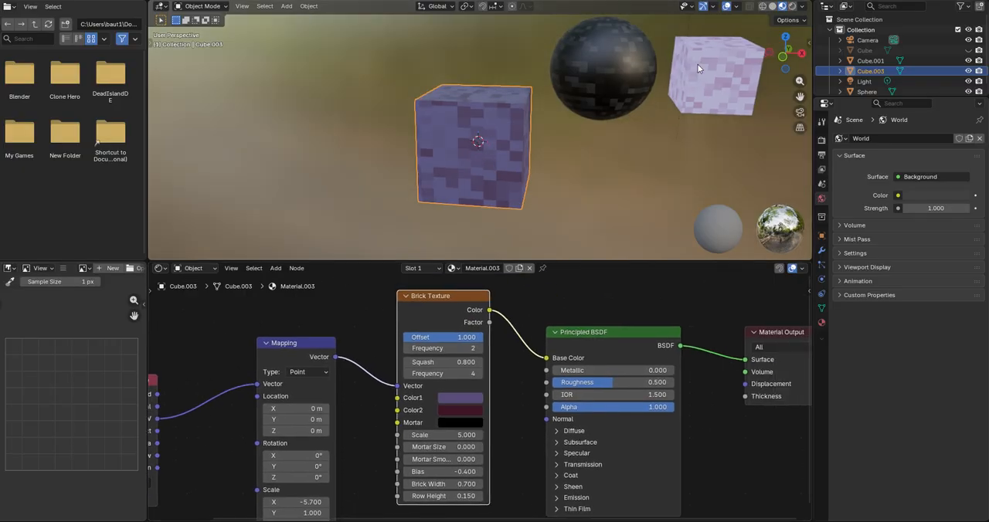
Step: Select the light glowing cube and examine how its Emission, Diffuse BSDF and Mix Shader nodes are connected
middle_click_drag(712, 105, 599, 95)
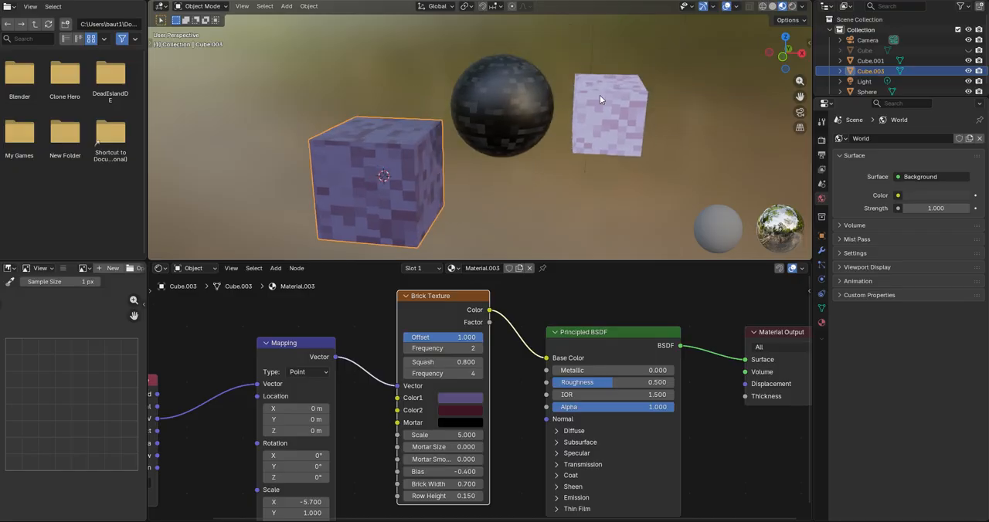
left_click(619, 112)
left_click(329, 180)
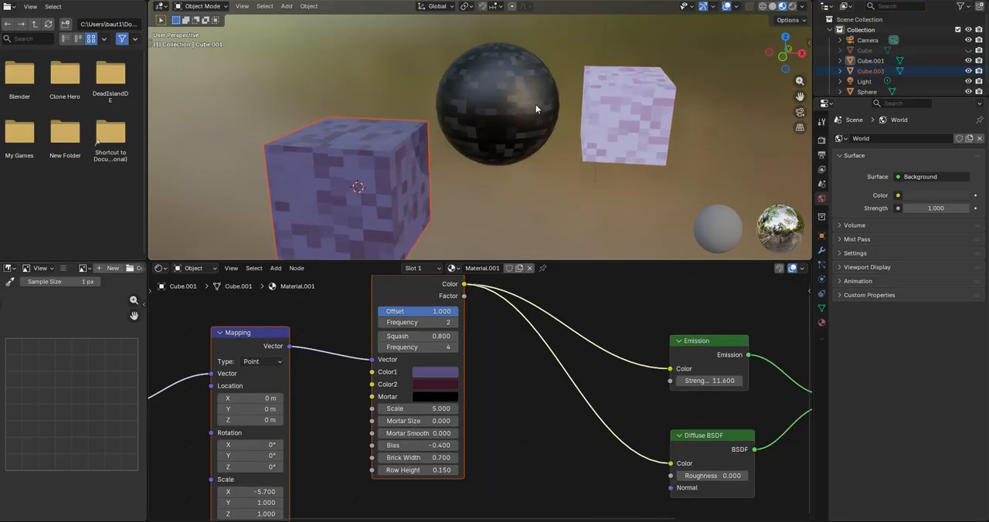
middle_click_drag(609, 94, 506, 162)
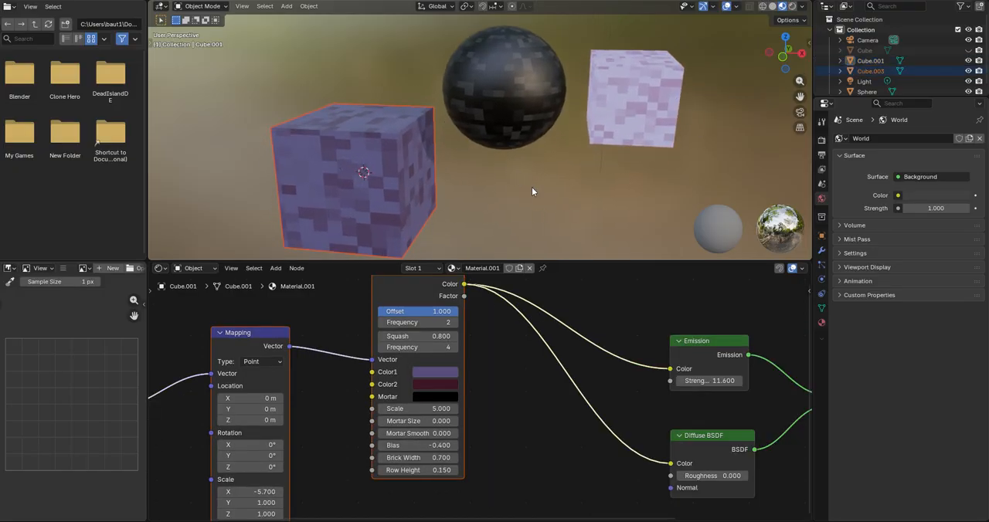
left_click(612, 121)
scroll(625, 360, "down", 1)
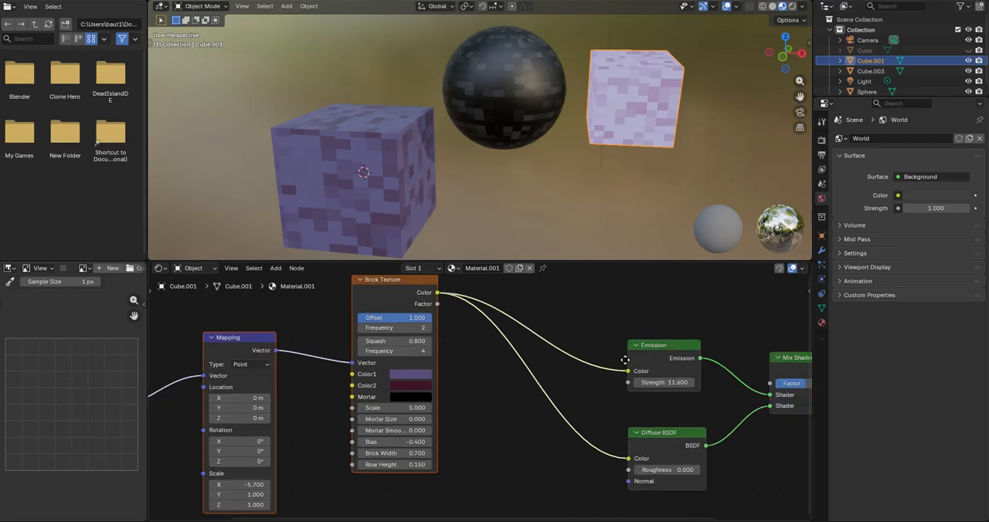
middle_click_drag(625, 359, 492, 360)
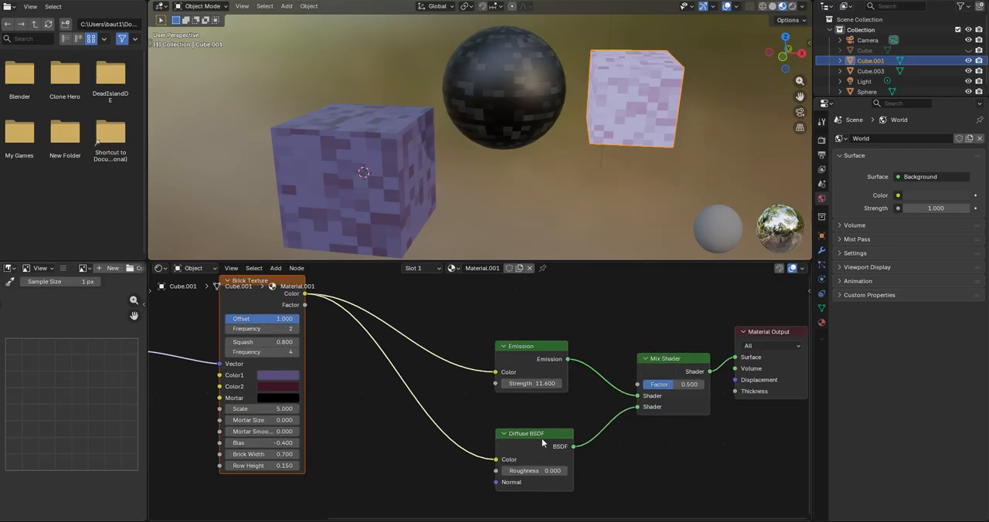
scroll(526, 431, "up", 1)
middle_click_drag(525, 431, 557, 417)
middle_click_drag(593, 379, 403, 427)
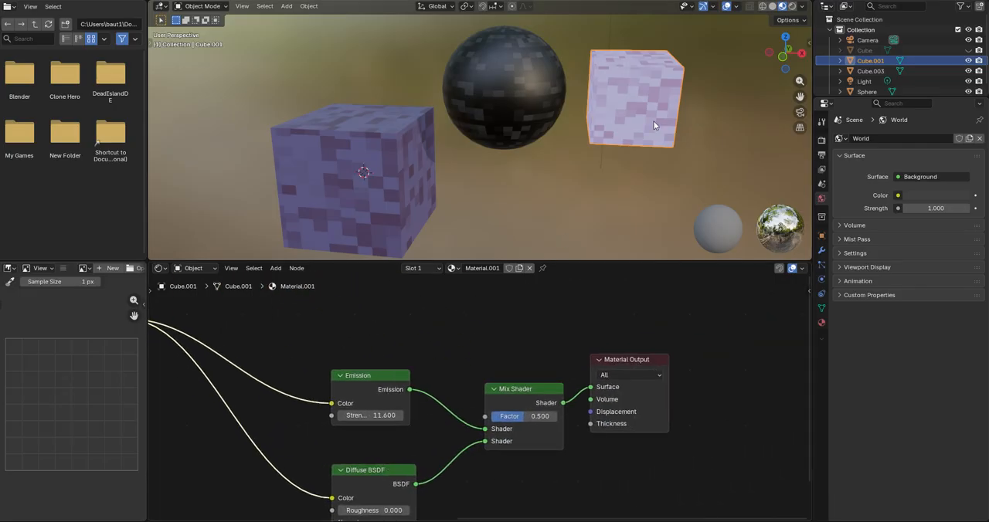
middle_click_drag(606, 157, 602, 147, "shift")
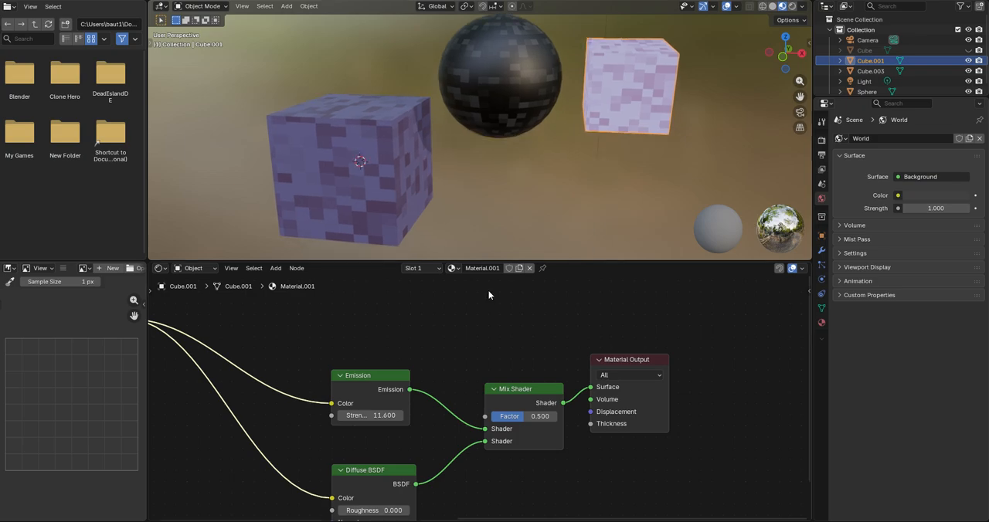
Step: Select the darker purple cube and delete the Principled BSDF node from its material
middle_click_drag(464, 147, 599, 117, "shift")
left_click(462, 130)
middle_click_drag(599, 373, 504, 347)
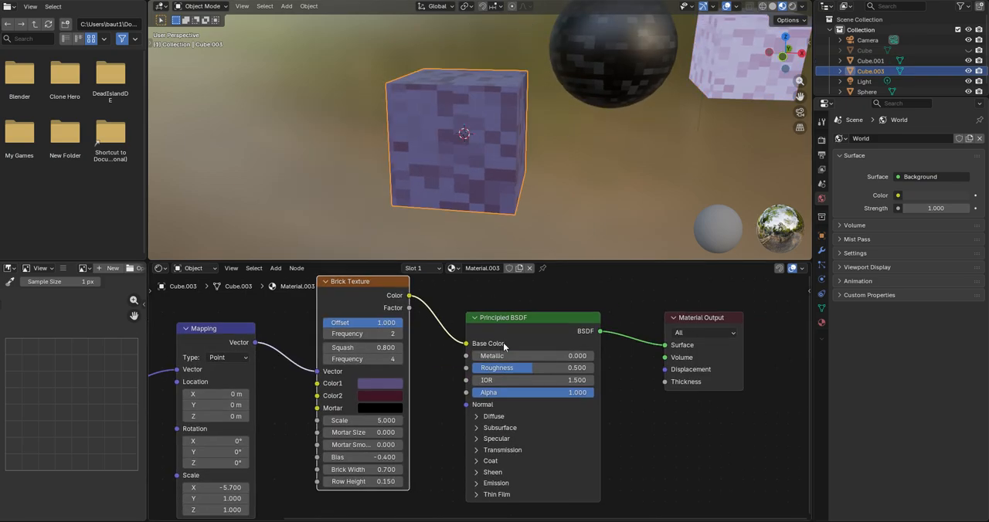
scroll(497, 302, "down", 1)
middle_click_drag(390, 138, 437, 119, "shift")
left_click(488, 335)
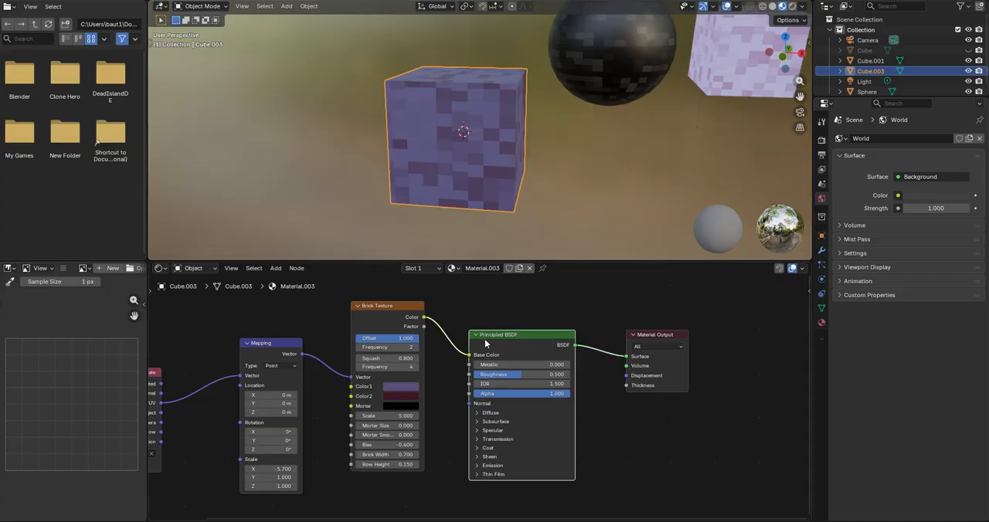
right_click(480, 340)
left_click(452, 372)
Step: Add a Diffuse BSDF node between the Brick Texture and Material Output nodes
key("shift+a")
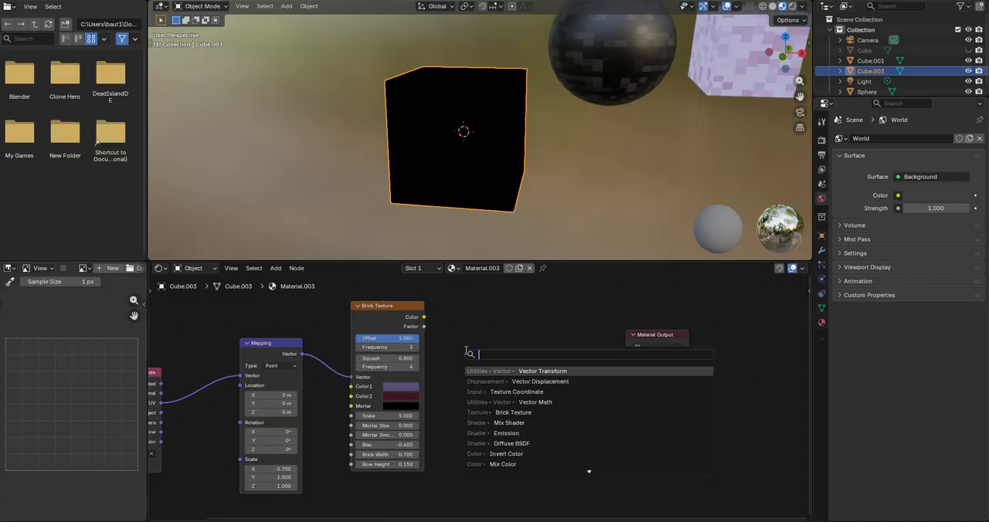
type("diffus")
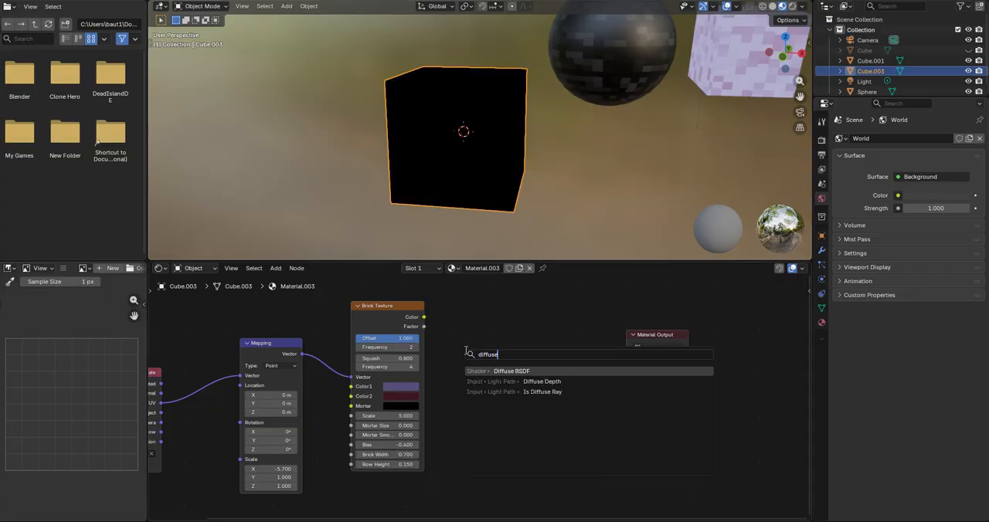
type("e")
key("Return")
left_click(516, 346)
Step: Add an Emission node and place it below the Diffuse BSDF node
key("shift+a")
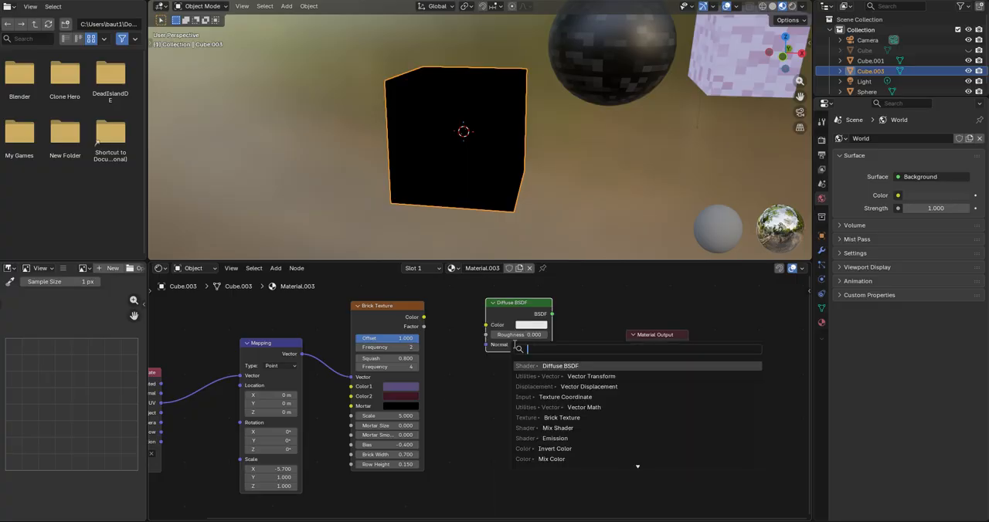
type("emission")
key("Return")
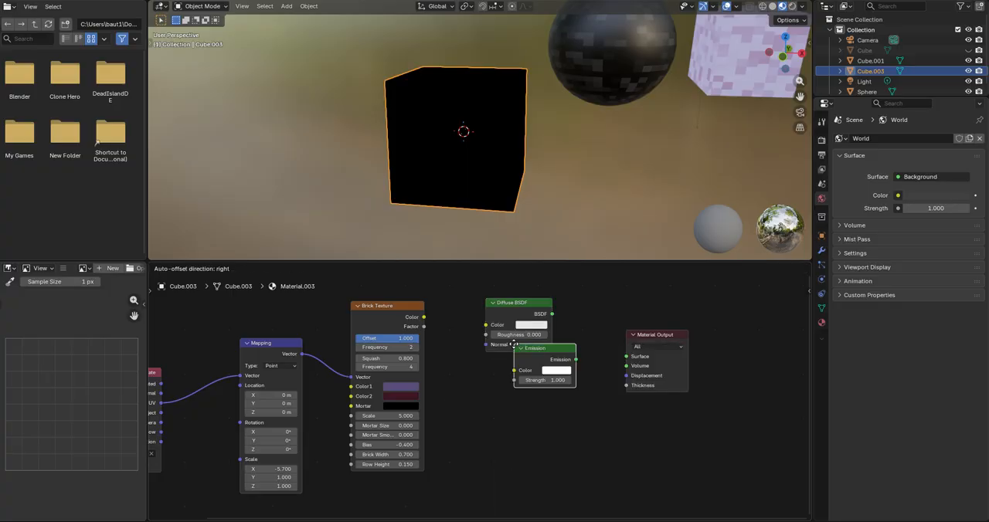
left_click(503, 410)
scroll(503, 411, "up", 1)
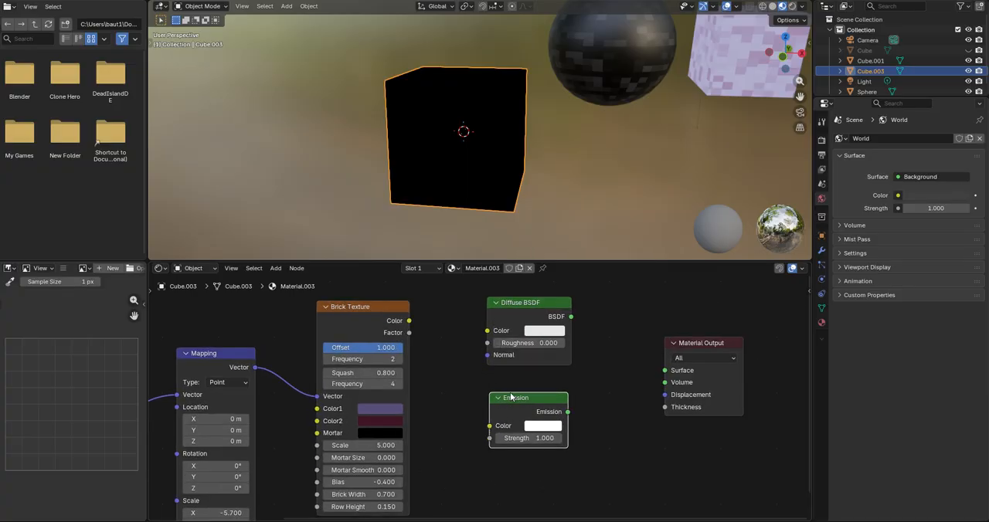
Step: Connect the Brick Texture's Color output to the Color inputs of both the Emission and Diffuse BSDF nodes
left_click_drag(490, 426, 487, 331)
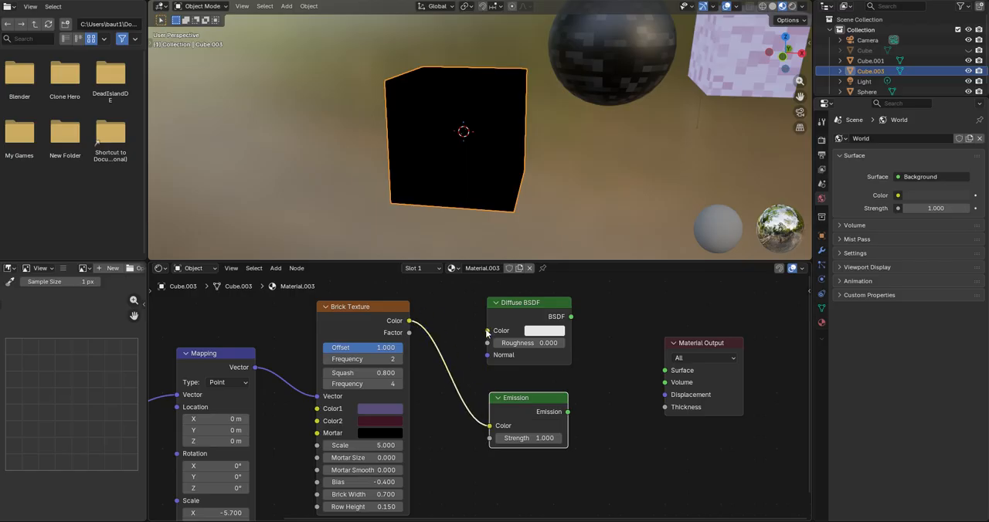
scroll(421, 320, "down", 1)
scroll(410, 313, "up", 2)
middle_click_drag(408, 309, 454, 318)
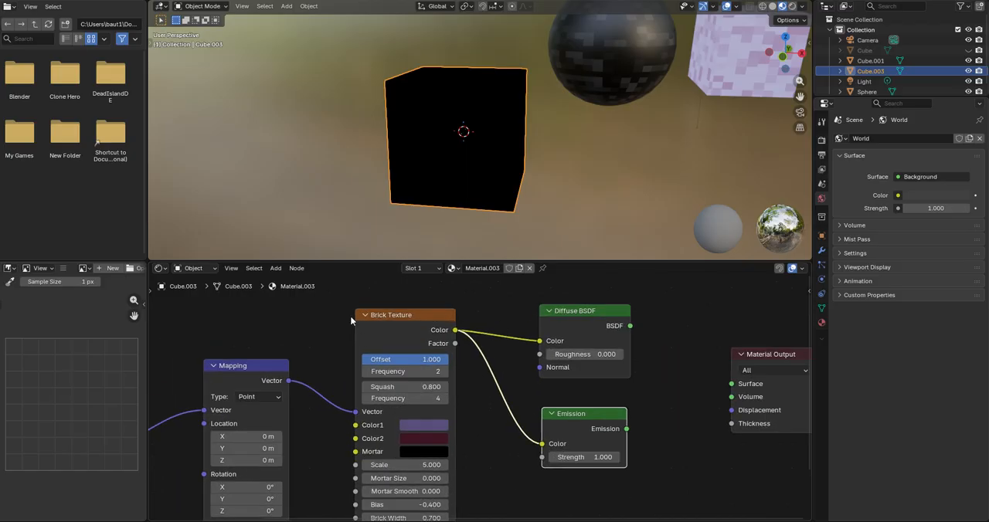
scroll(415, 341, "down", 3)
middle_click_drag(454, 426, 450, 387)
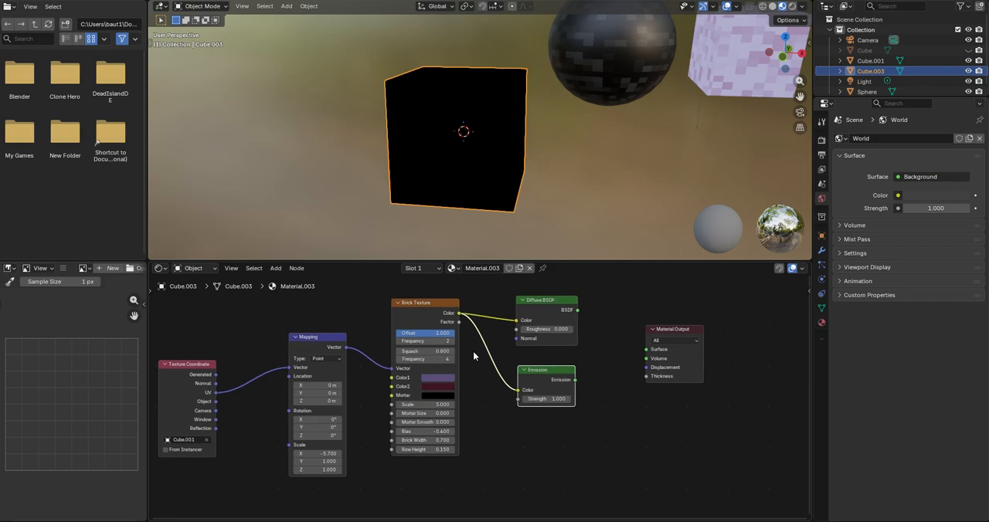
Step: Add a Mix Shader node between the Diffuse BSDF and Material Output nodes
middle_click_drag(527, 378, 485, 391)
scroll(484, 392, "up", 2)
key("shift+a")
left_click(549, 312)
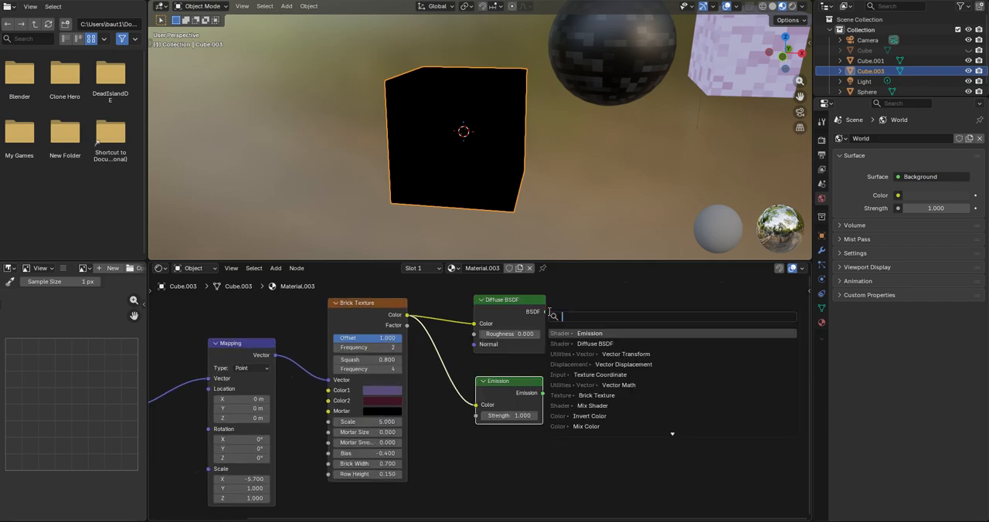
type("mix shade")
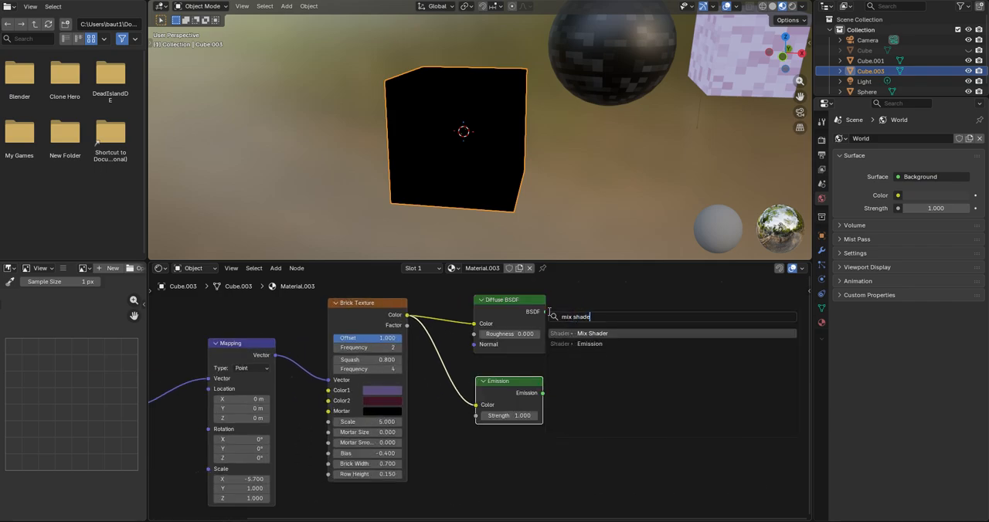
key("Return")
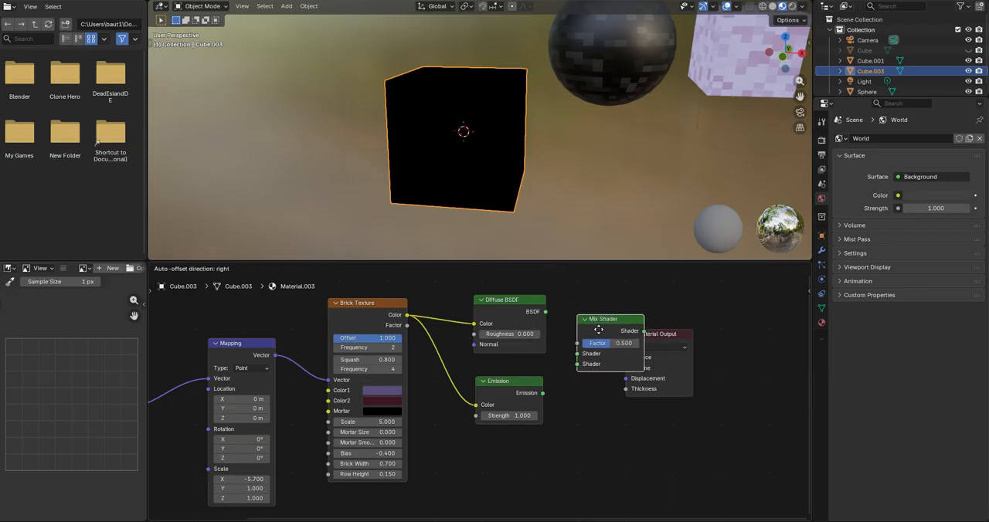
left_click(611, 319)
Step: Connect Diffuse BSDF and Emission to the Mix Shader's first and second Shader inputs, and its output to the Material Output's Surface
scroll(543, 352, "up", 2)
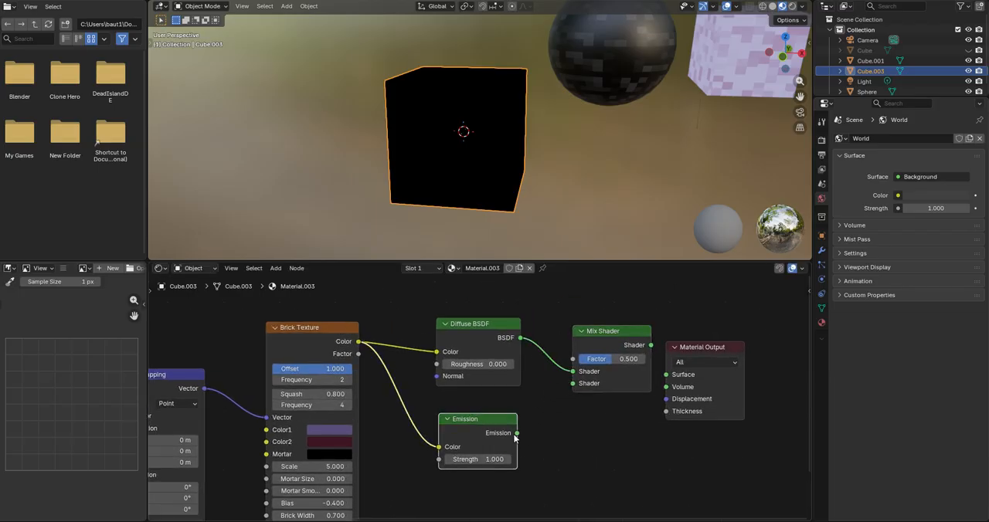
left_click_drag(516, 434, 567, 388)
left_click_drag(605, 331, 666, 374)
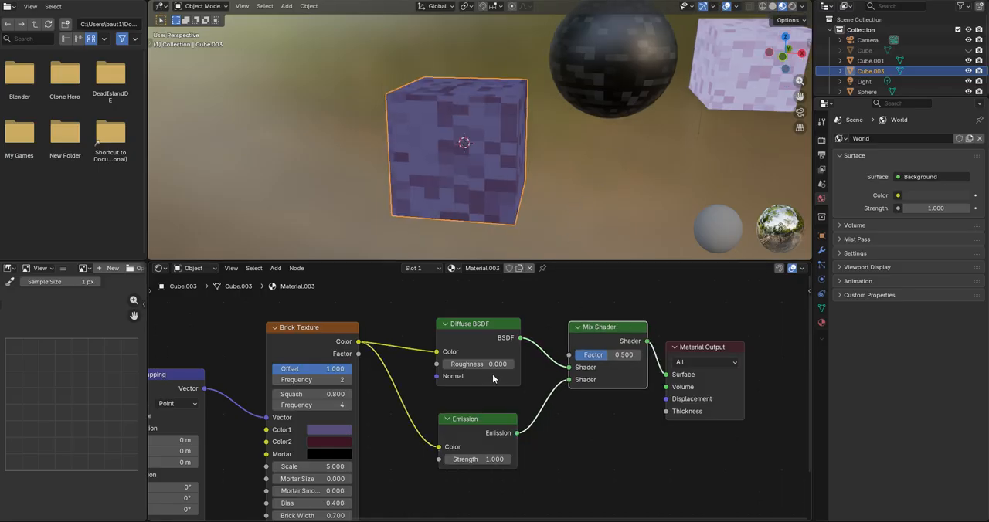
Step: Try a strength of 5 on the Emission node
scroll(464, 471, "up", 1)
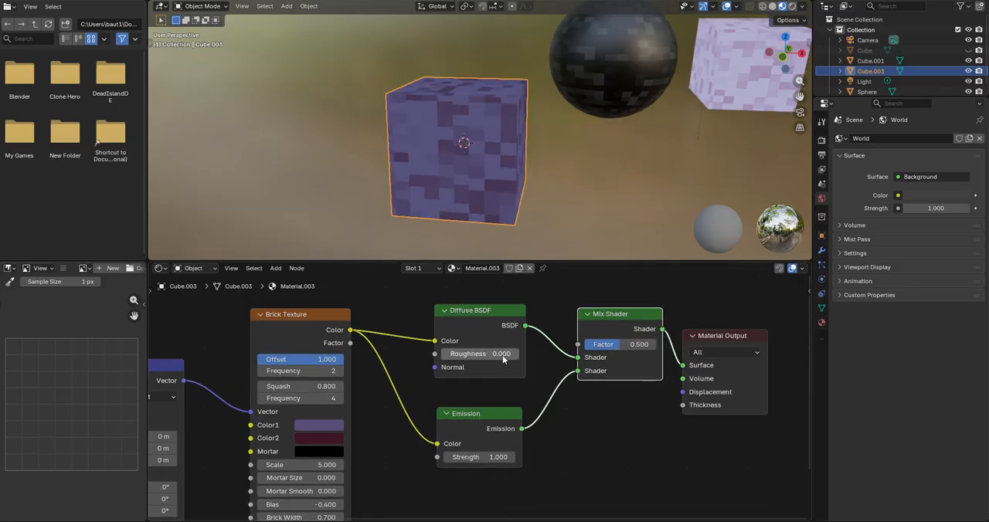
left_click(477, 456)
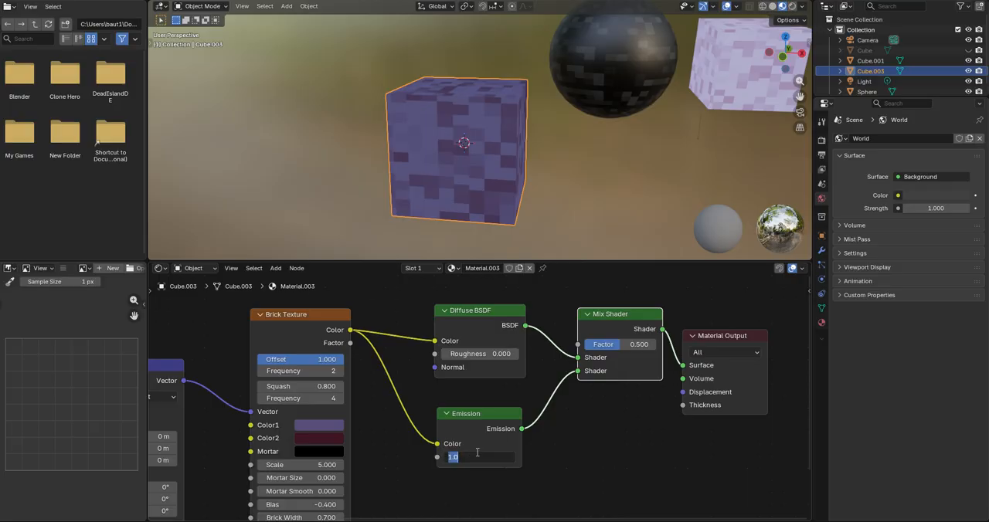
type("5")
key("Return")
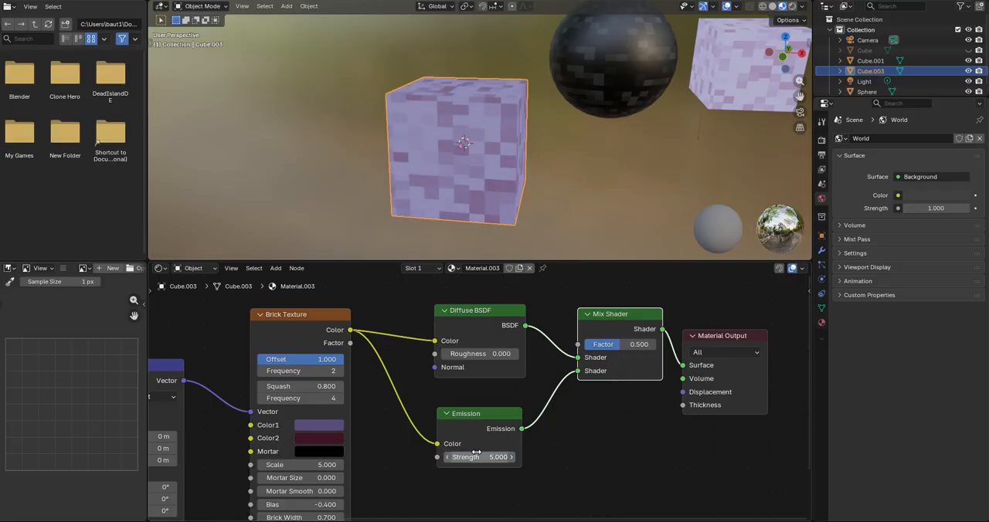
Step: Set the Emission node's strength to 10
left_click(477, 453)
type("10")
key("Return")
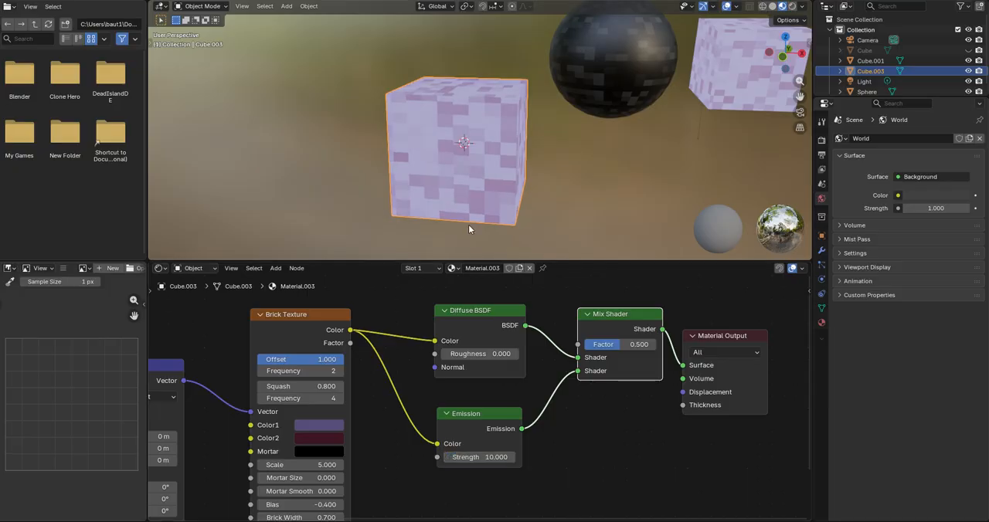
Step: Set the Emission node's strength to 15
middle_click_drag(470, 225, 465, 215, "shift")
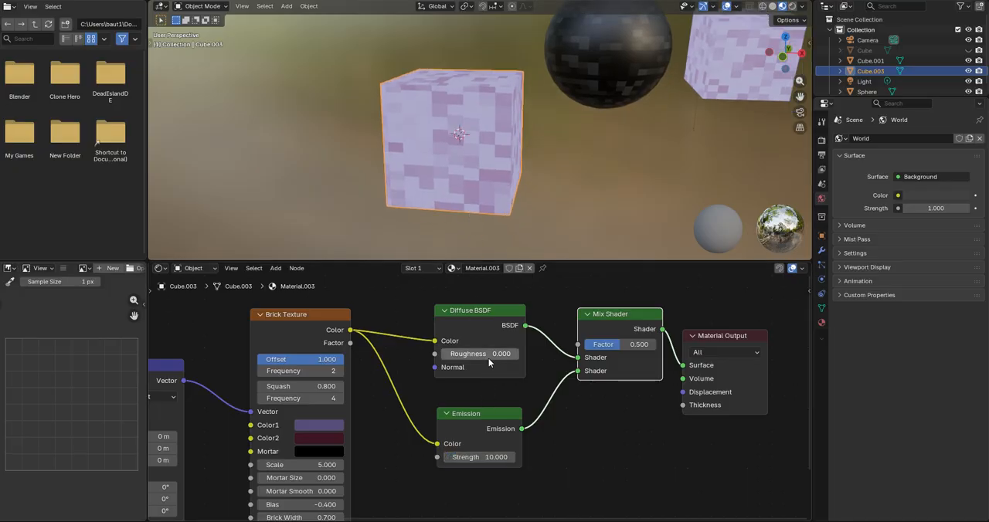
scroll(470, 390, "up", 2)
mouse_move(506, 450)
left_mouse_down()
mouse_move(464, 450)
mouse_move(562, 450)
mouse_move(524, 450)
left_mouse_up()
left_click(524, 447)
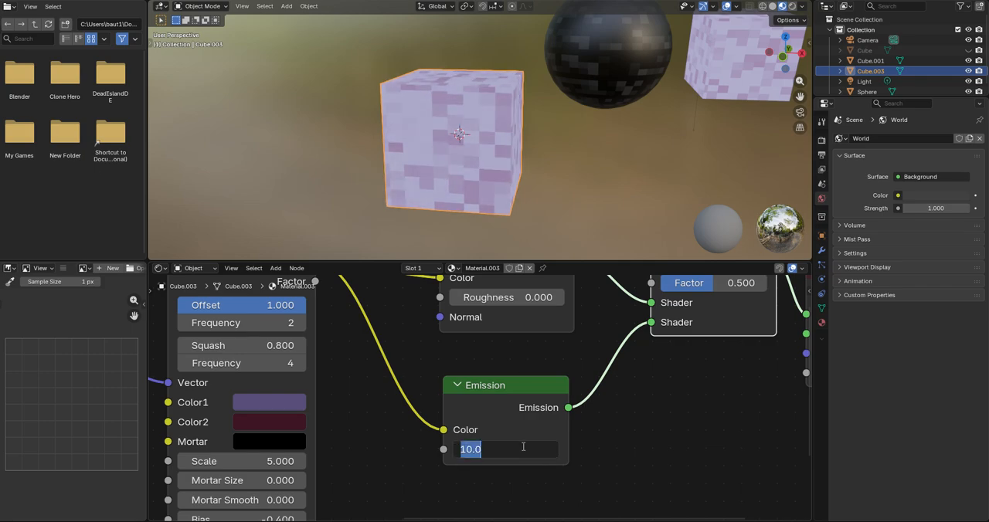
type("15")
key("Return")
Step: Change the Brick Texture's Color1 to a bright pink
scroll(475, 139, "up", 1)
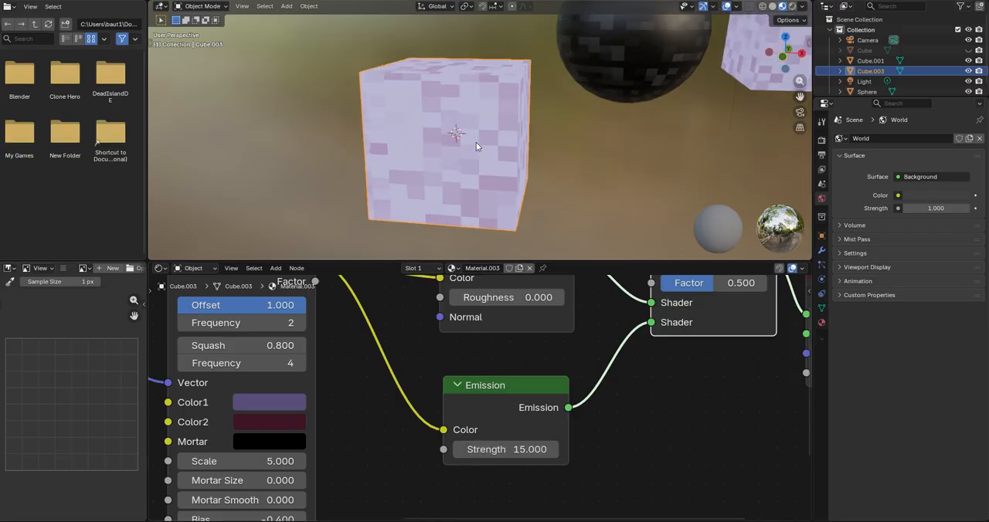
middle_click_drag(476, 142, 469, 210)
scroll(431, 80, "up", 2)
middle_click_drag(417, 130, 435, 134)
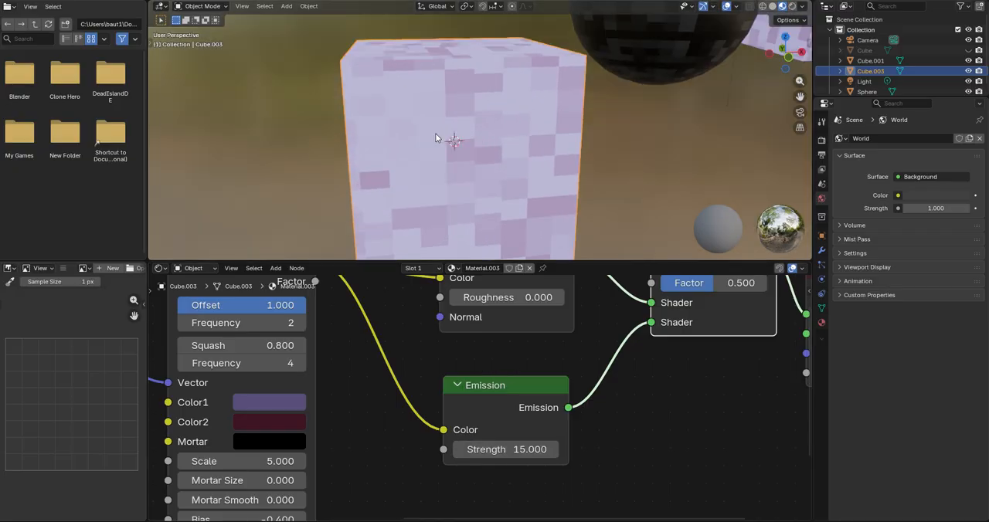
middle_click_drag(551, 178, 540, 193)
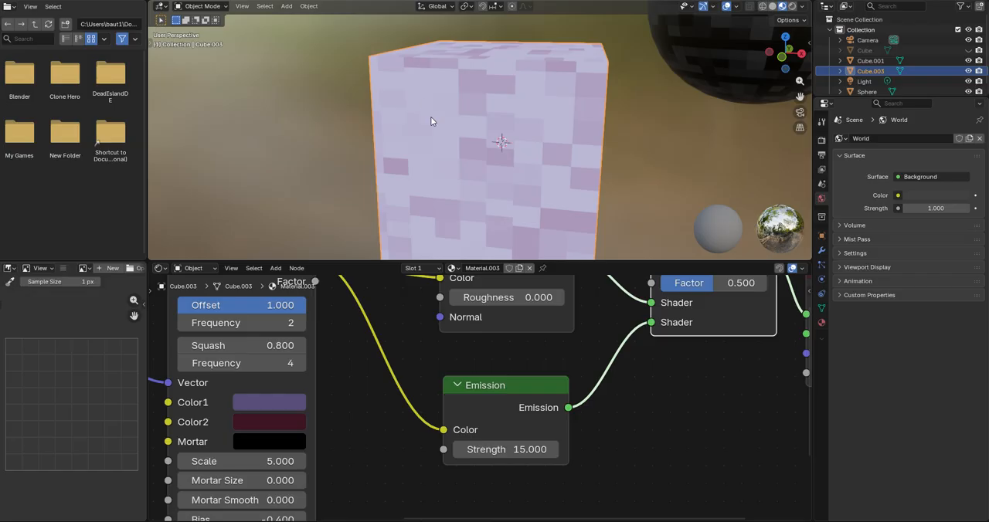
middle_click_drag(308, 403, 445, 417)
scroll(480, 394, "down", 3)
scroll(445, 413, "up", 2)
scroll(445, 413, "down", 2)
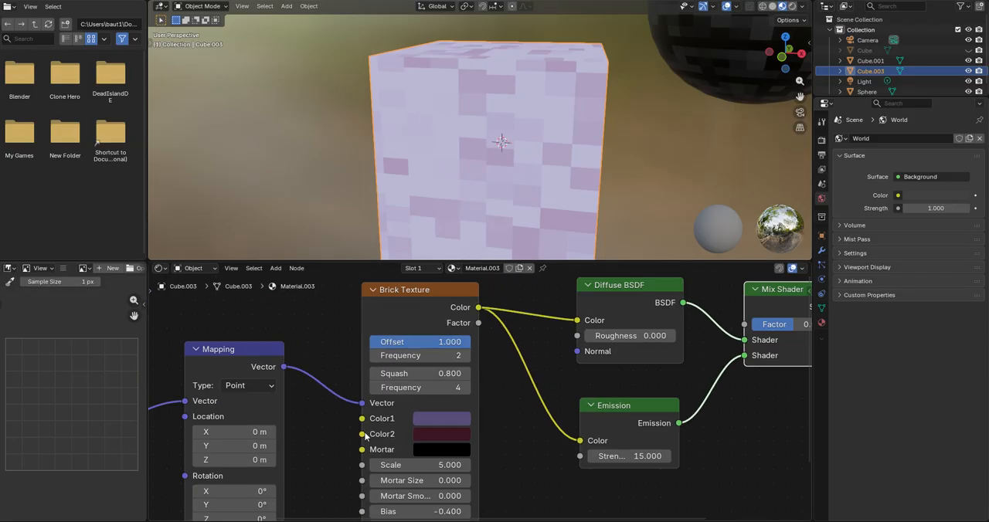
scroll(444, 409, "up", 1)
left_click(443, 403)
left_click_drag(474, 165, 503, 223)
left_click_drag(565, 184, 565, 122)
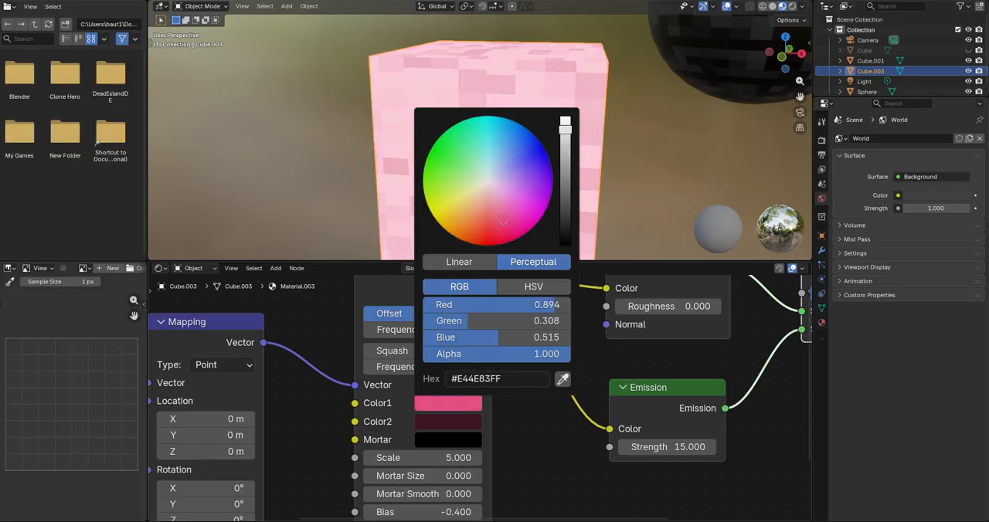
Step: Change the Brick Texture's Color2 to a bright green
left_click(469, 421)
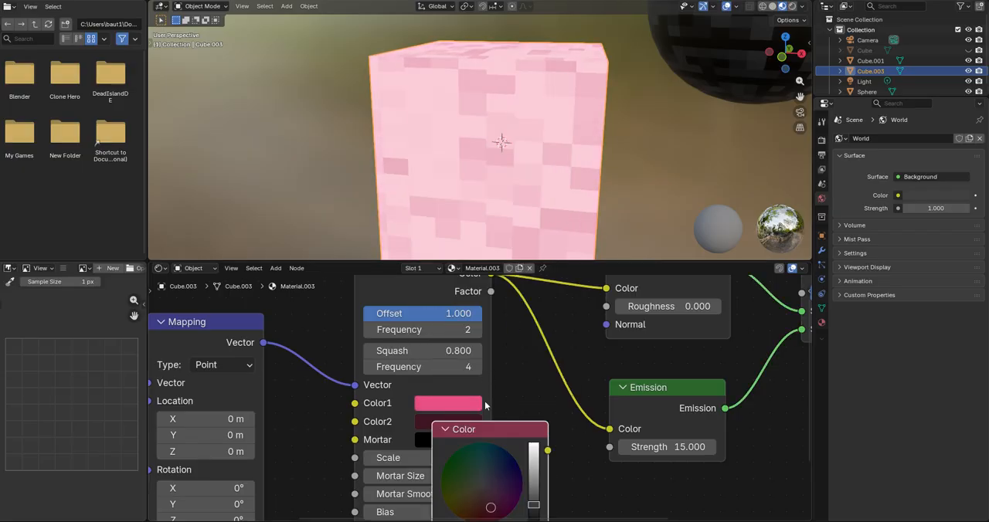
left_click(396, 416)
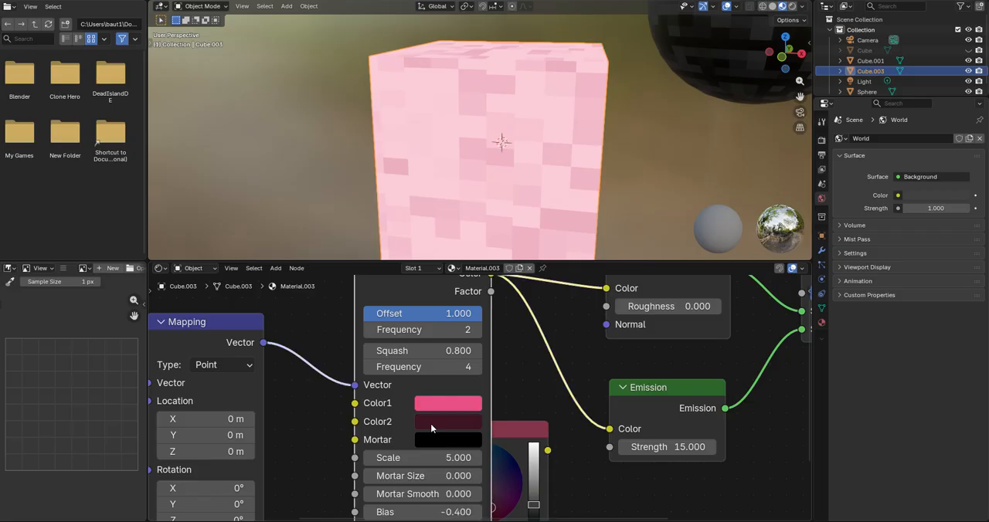
left_click(431, 423)
left_click_drag(505, 249, 447, 150)
left_click_drag(566, 218, 566, 134)
left_click_drag(485, 186, 442, 180)
Step: Check the recoloured cube and remove the stray Color node behind the Brick Texture node
middle_click_drag(616, 125, 556, 100)
middle_click_drag(406, 83, 449, 96)
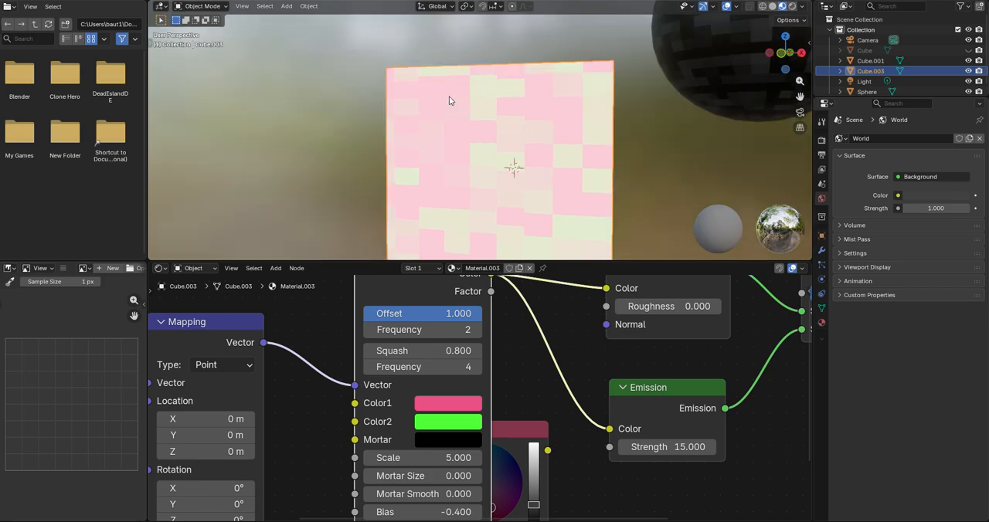
middle_click_drag(514, 68, 503, 82)
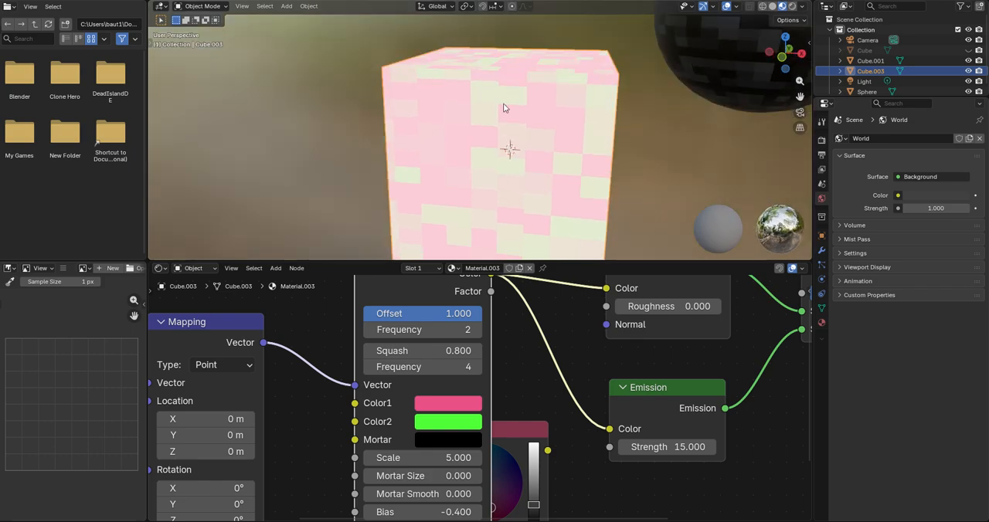
scroll(479, 398, "down", 4)
right_click(495, 414)
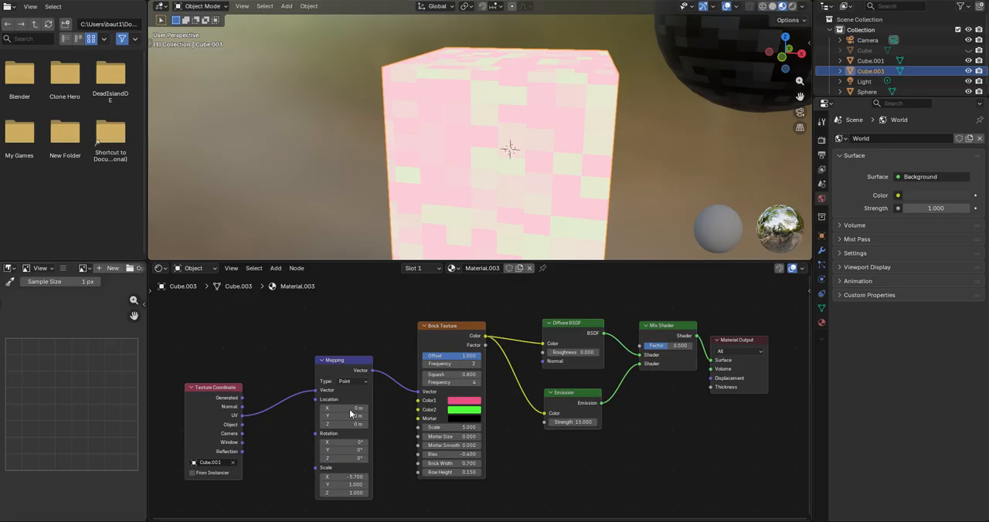
Step: Examine the two-colour pixel pattern on the cube and the material's full node chain
middle_click_drag(425, 187, 392, 163, "shift")
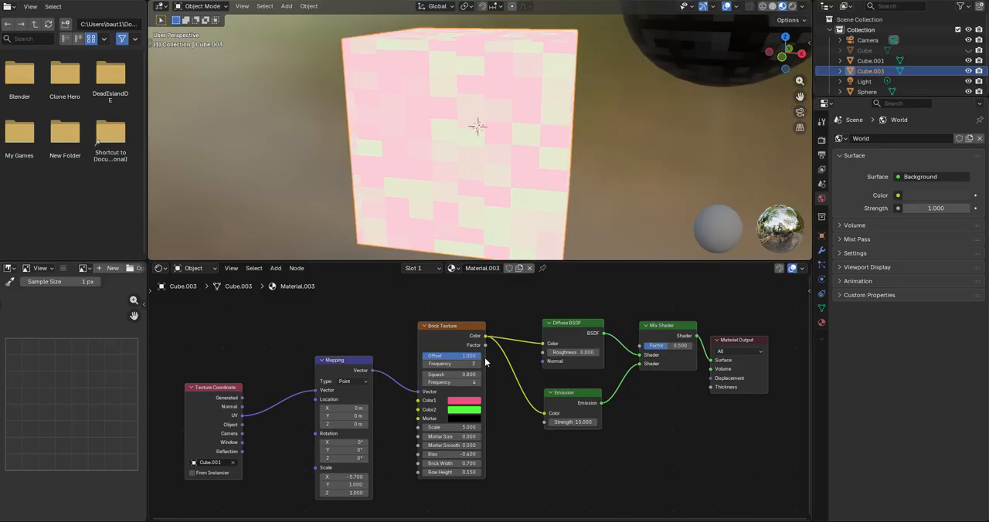
scroll(479, 337, "up", 3)
middle_click_drag(514, 360, 485, 386)
scroll(483, 173, "down", 2)
scroll(488, 180, "up", 1)
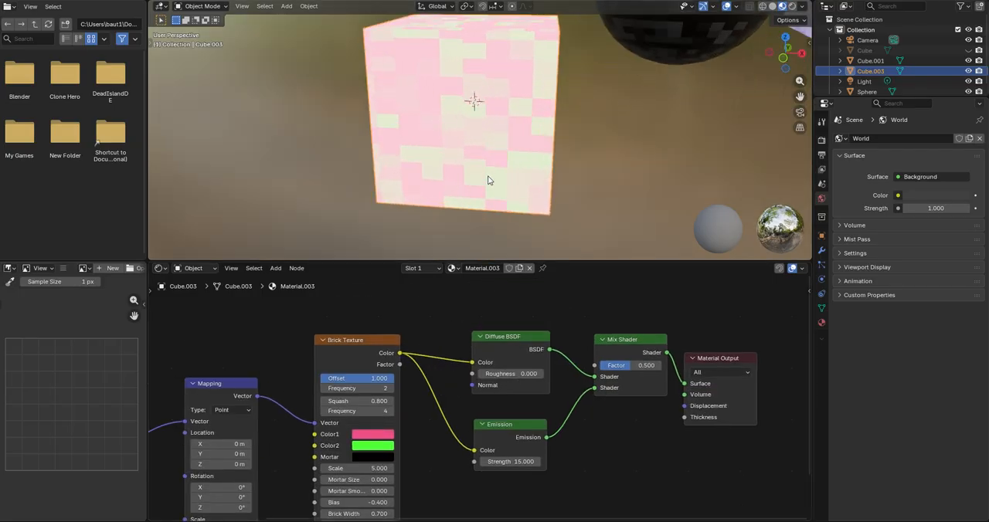
scroll(543, 363, "down", 2)
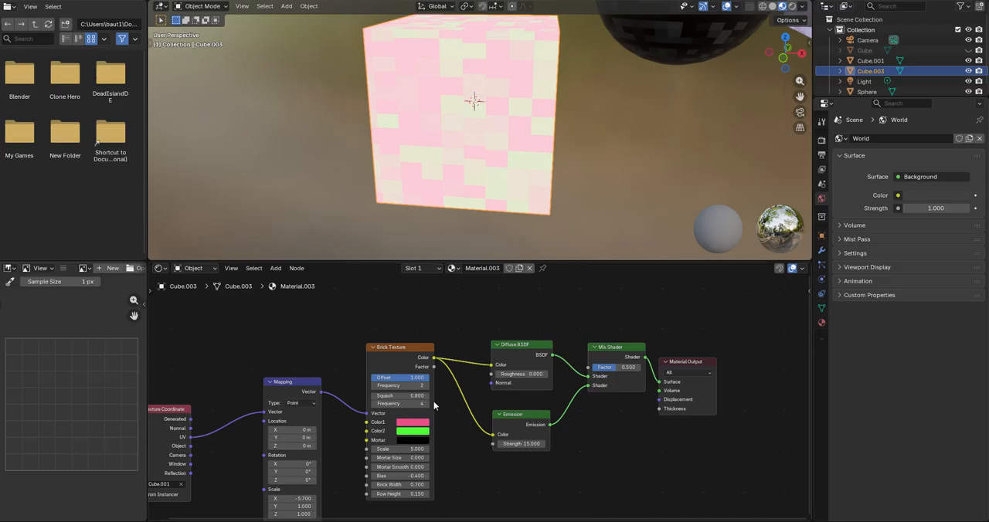
middle_click_drag(433, 401, 500, 377)
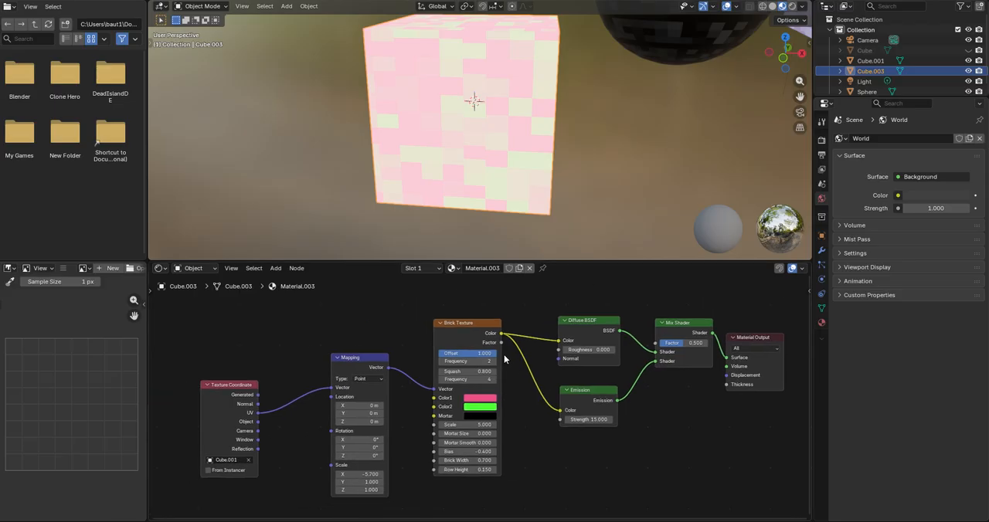
middle_click_drag(424, 83, 479, 153)
scroll(472, 159, "down", 4)
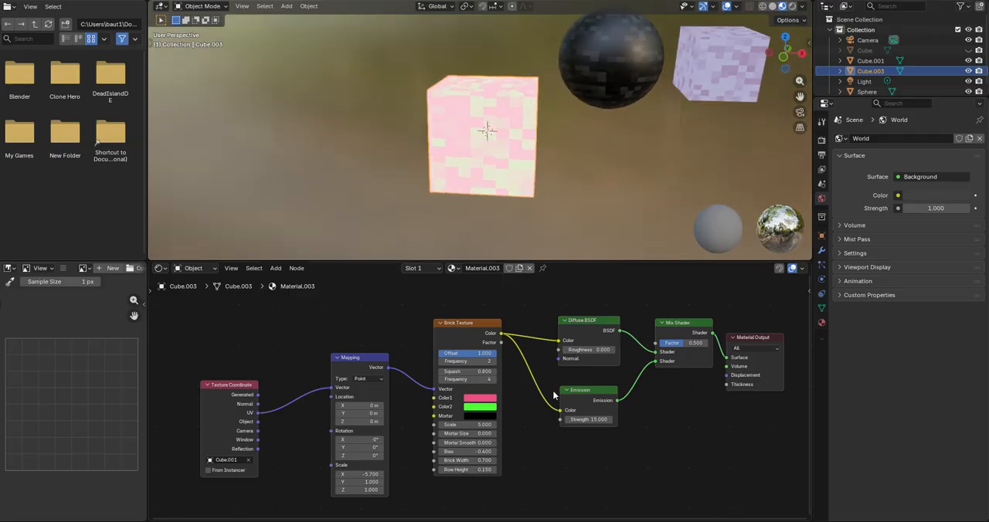
Step: Duplicate the Brick Texture node and place the copy directly below the original
middle_click_drag(510, 367, 516, 371)
scroll(506, 377, "up", 1)
left_click(453, 329)
middle_click_drag(499, 424, 500, 379)
scroll(477, 345, "down", 4)
middle_click_drag(421, 333, 432, 352)
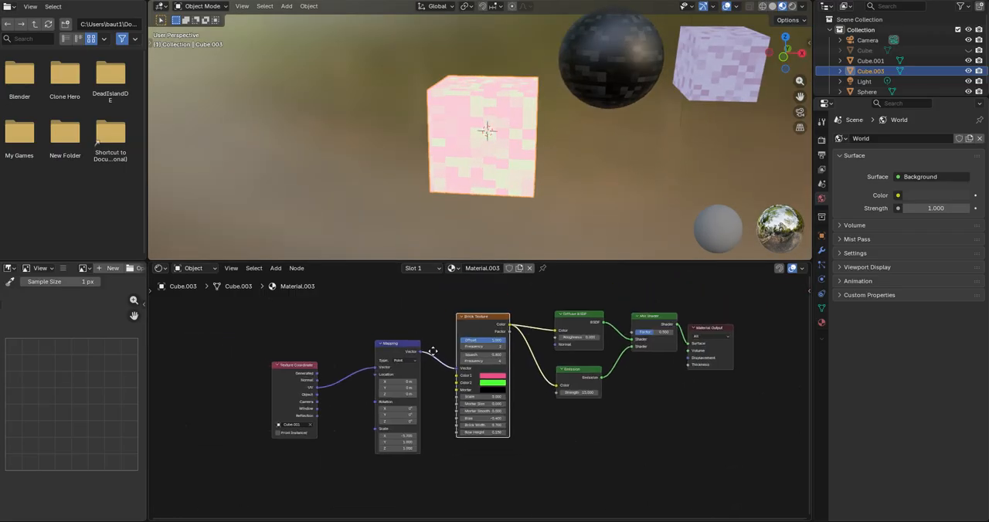
middle_click_drag(487, 370, 483, 325)
scroll(483, 326, "down", 1)
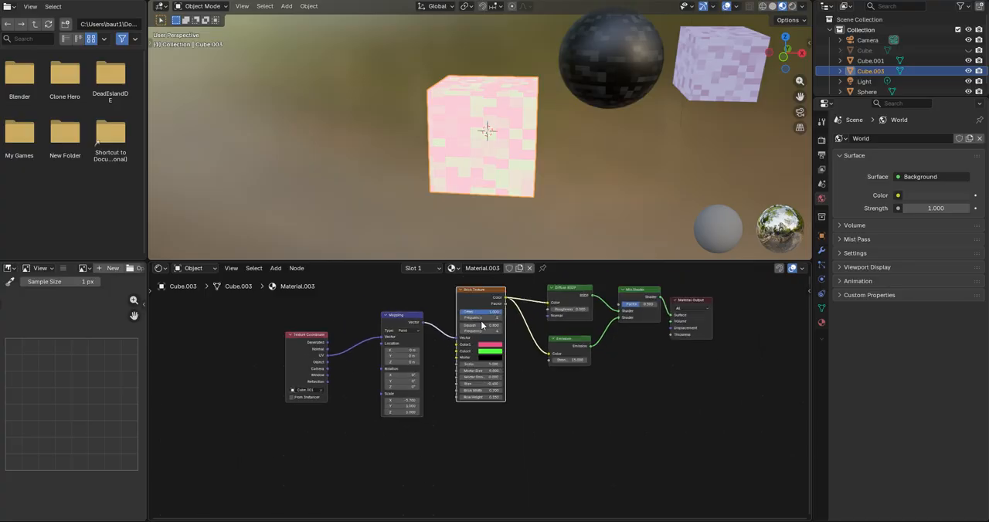
key("shift+d")
left_click(483, 440)
middle_click_drag(507, 427, 510, 408)
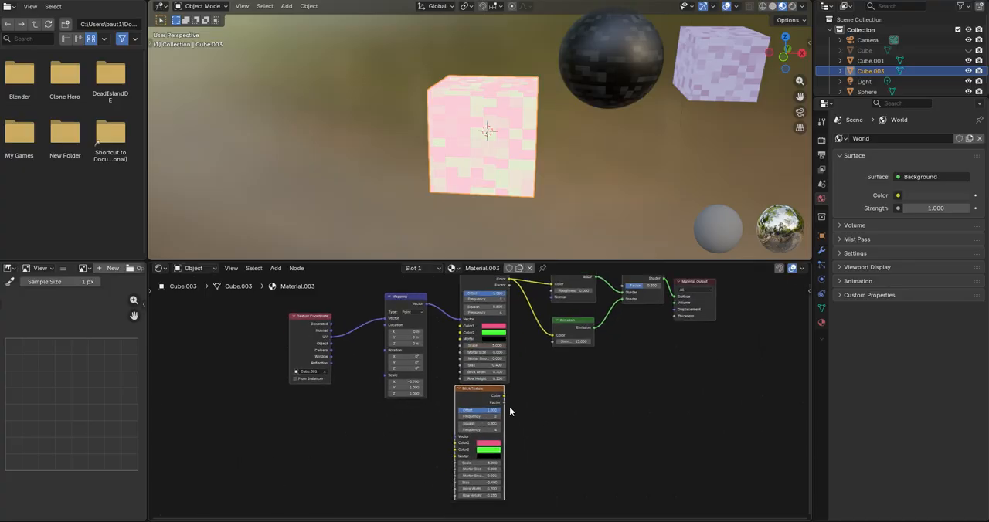
left_click_drag(469, 391, 470, 395)
middle_click_drag(503, 384, 499, 402)
Step: Add a Mix Color node and connect the duplicate Brick Texture's Color to A and the original's Color to B
key("shift+a")
left_click(498, 402)
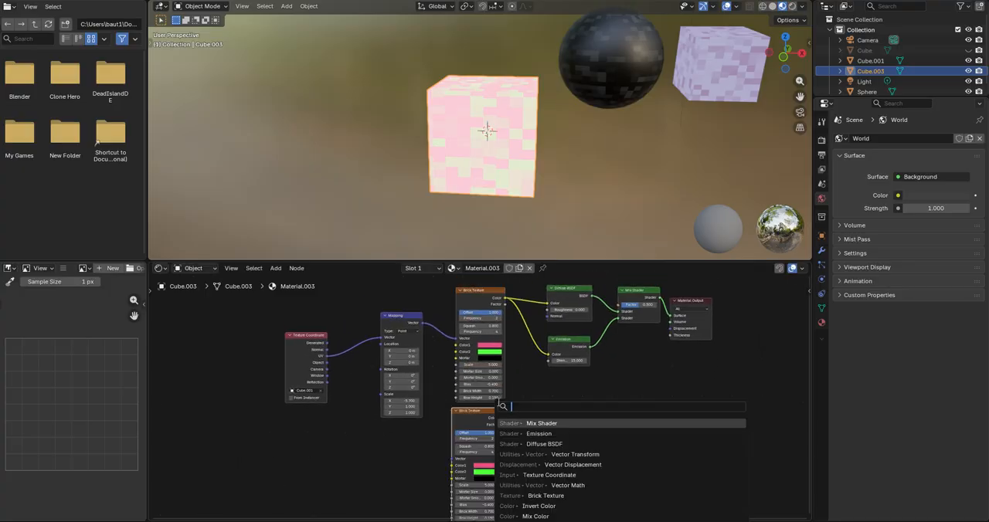
type("mix col")
key("Return")
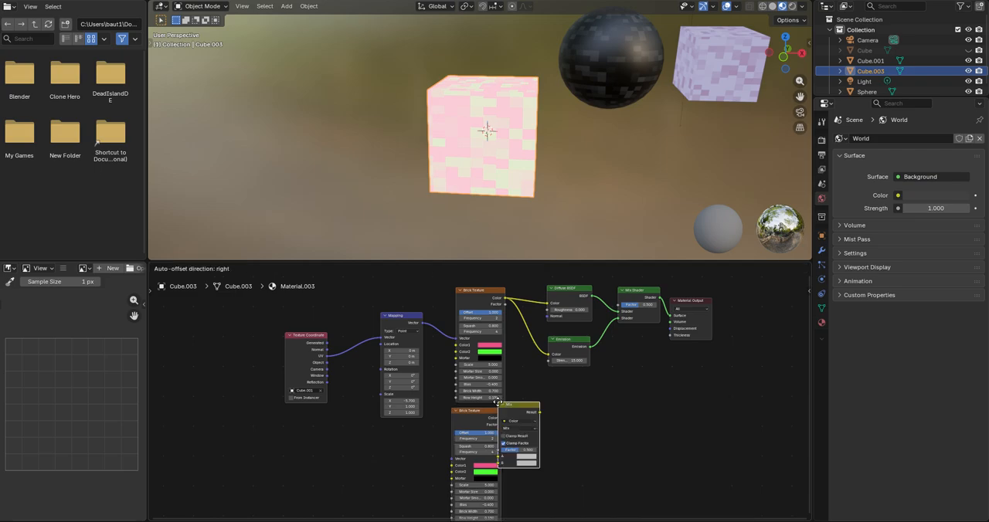
left_click(522, 389)
left_click_drag(502, 418, 523, 444)
left_click_drag(541, 357, 517, 450)
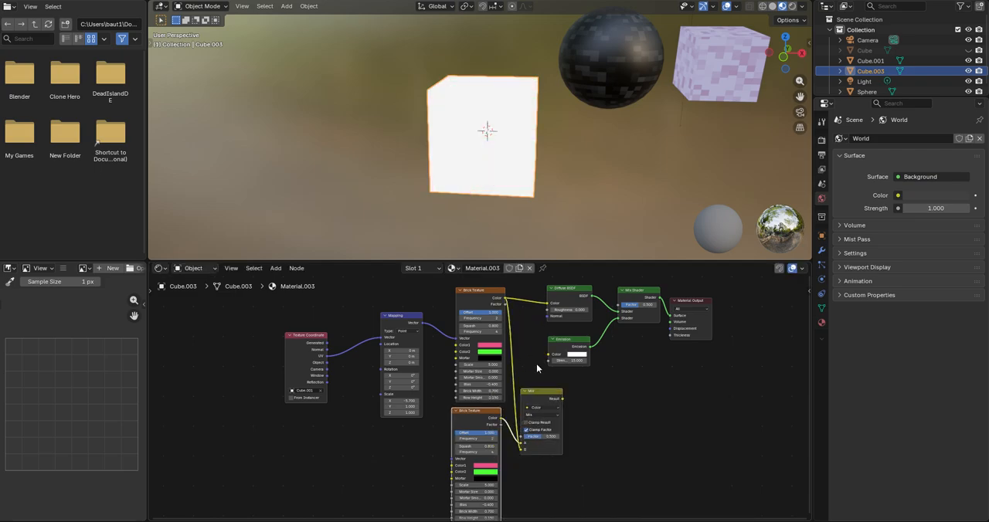
Step: Connect the Mix node's Result to the Color inputs of Emission and Diffuse BSDF, repositioning the Emission, Mix and original Brick Texture nodes
left_click_drag(532, 390, 548, 354)
key("g")
left_click(562, 316)
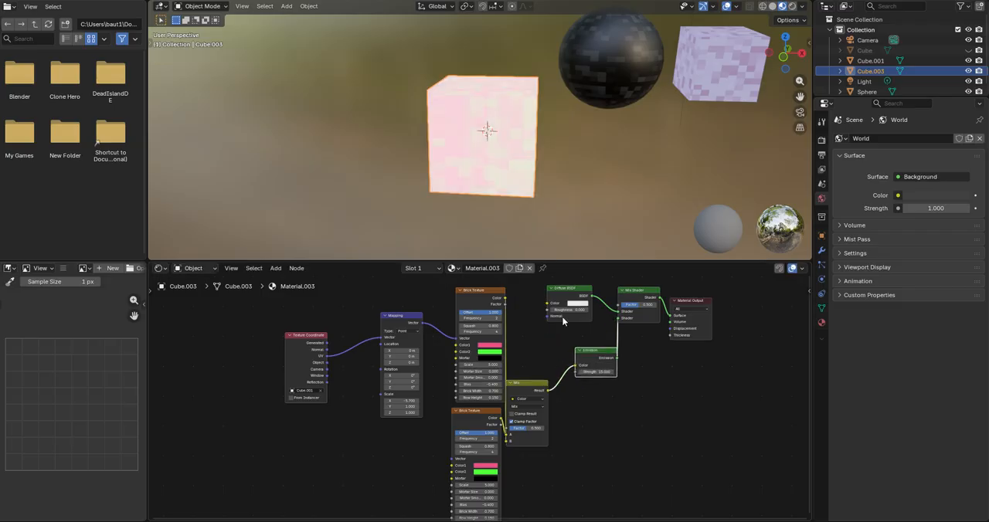
left_click_drag(531, 391, 538, 373)
left_click_drag(548, 305, 549, 354)
left_click_drag(495, 292, 485, 288)
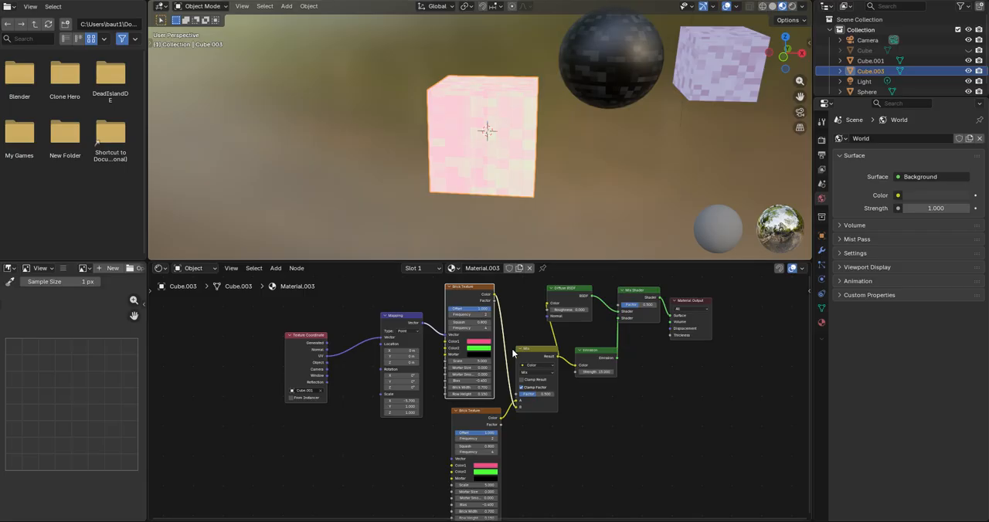
Step: Set the duplicate Brick Texture's Offset to 0
scroll(498, 423, "up", 4)
middle_click_drag(499, 424, 497, 384)
scroll(497, 384, "down", 2)
left_click(476, 386)
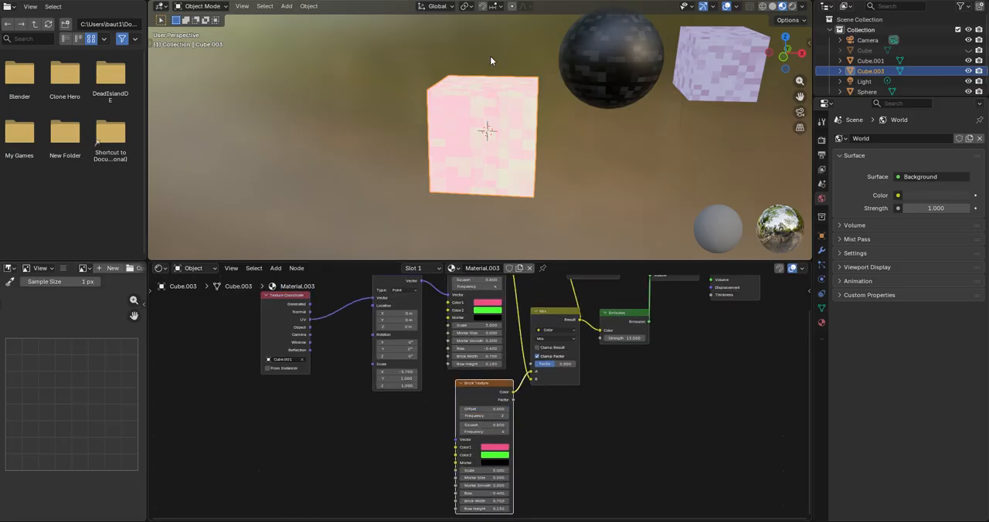
Step: Duplicate the Mapping node below the original and connect its Vector output to the duplicate Brick Texture's Vector input
scroll(492, 360, "up", 2)
middle_click_drag(493, 359, 554, 392)
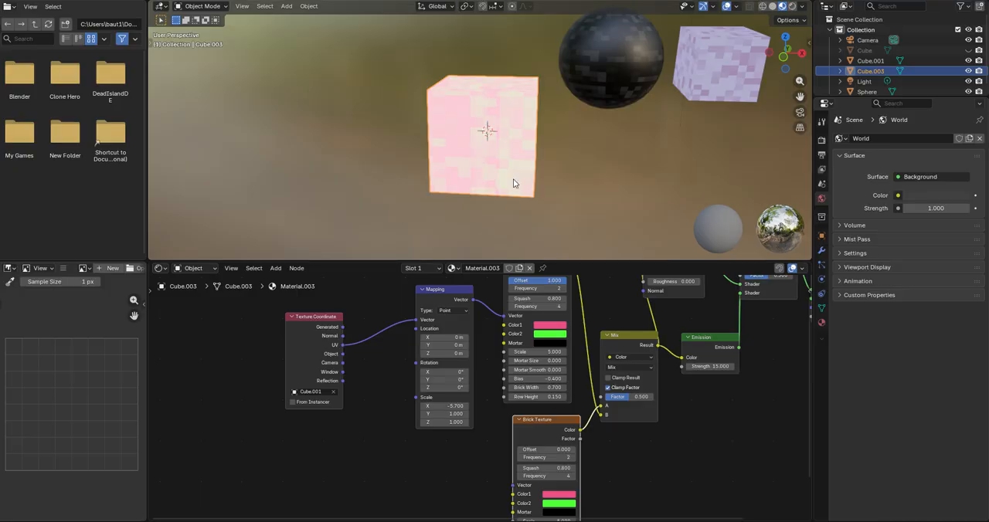
scroll(535, 389, "up", 1)
middle_click_drag(535, 390, 533, 401)
scroll(531, 396, "down", 3)
scroll(528, 398, "up", 2)
left_click(441, 323)
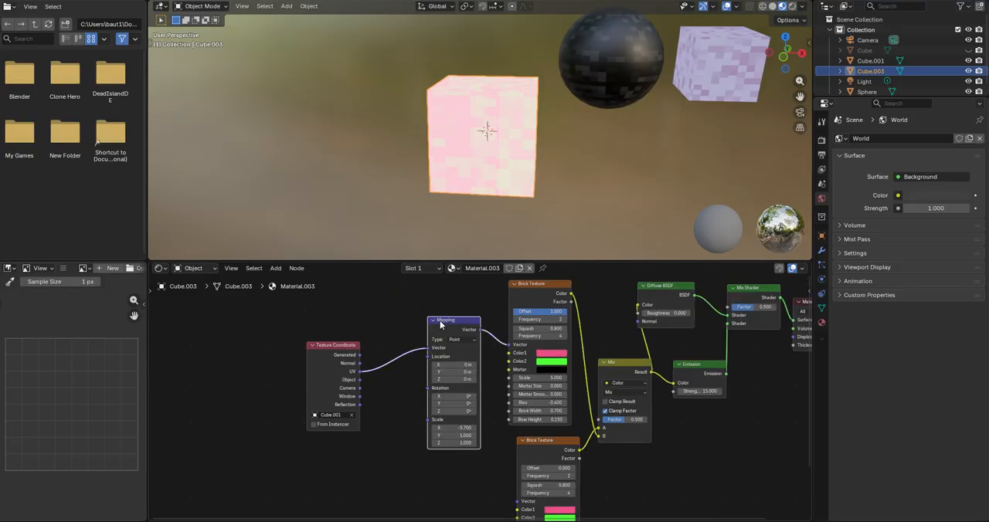
middle_click_drag(448, 379, 468, 338)
scroll(472, 297, "down", 2)
key("shift+d")
left_click(483, 487)
middle_click_drag(496, 435, 472, 356)
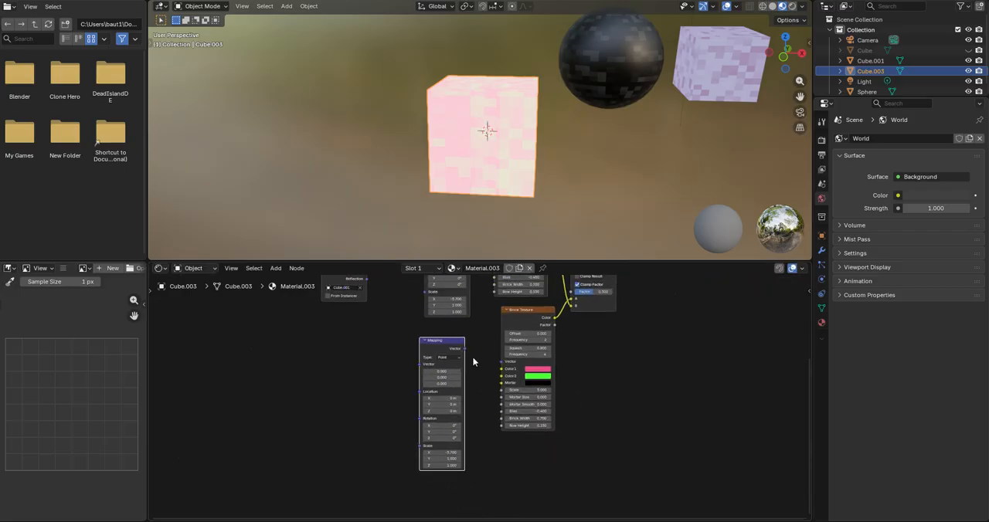
left_click_drag(498, 370, 502, 362)
Step: Change the duplicate Brick Texture's Color1 to red and its Color2 to a bright pinkish red
scroll(525, 347, "up", 3)
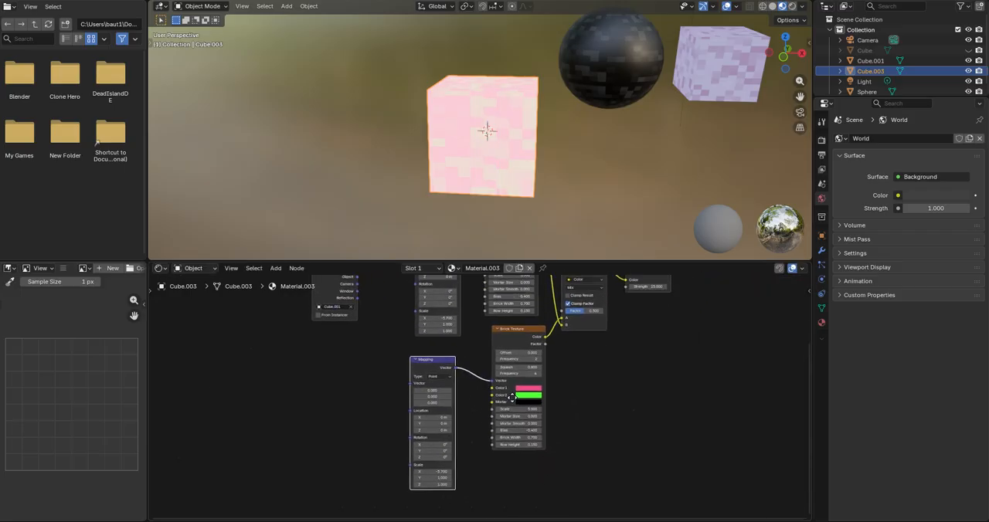
scroll(524, 348, "up", 3)
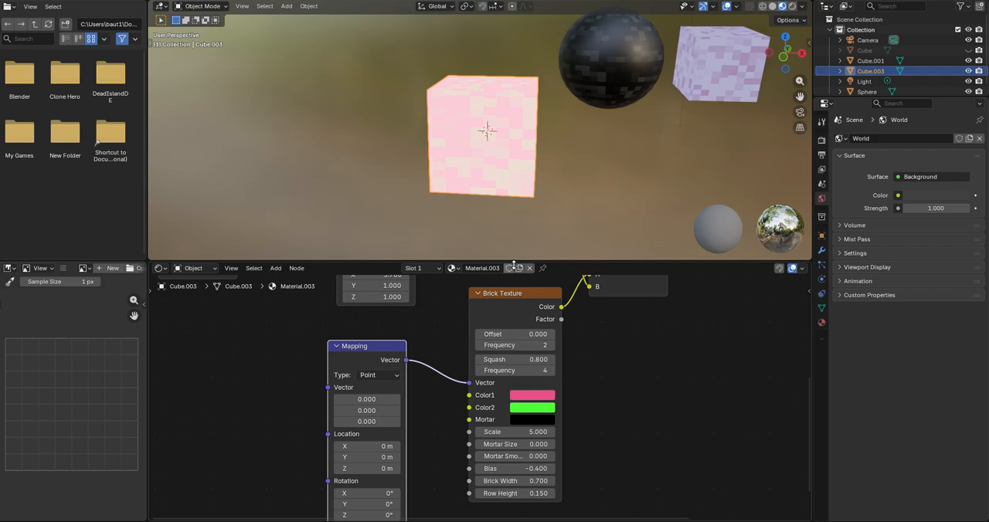
scroll(525, 198, "up", 1)
left_click(535, 405)
mouse_move(564, 274)
left_mouse_down()
mouse_move(572, 213)
mouse_move(563, 278)
mouse_move(556, 260)
mouse_move(608, 218)
mouse_move(572, 283)
left_mouse_up()
left_click(515, 419)
left_click_drag(622, 236, 624, 188)
Step: Space out the node layout by shifting the Diffuse BSDF, Mix Shader and Material Output nodes away from the Mix node
scroll(669, 391, "down", 4)
middle_click_drag(670, 391, 579, 470)
middle_click_drag(557, 348, 560, 373)
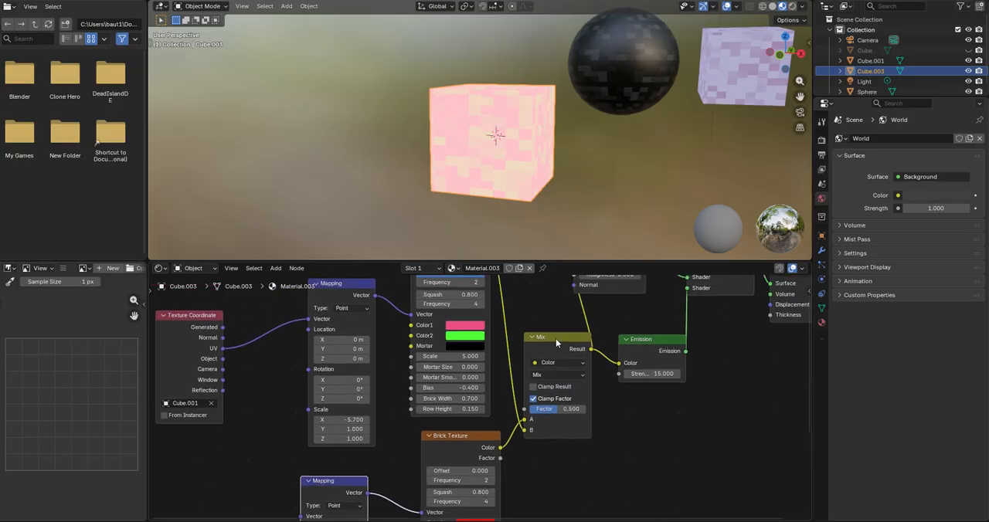
middle_click_drag(488, 387, 544, 403)
scroll(544, 404, "down", 2)
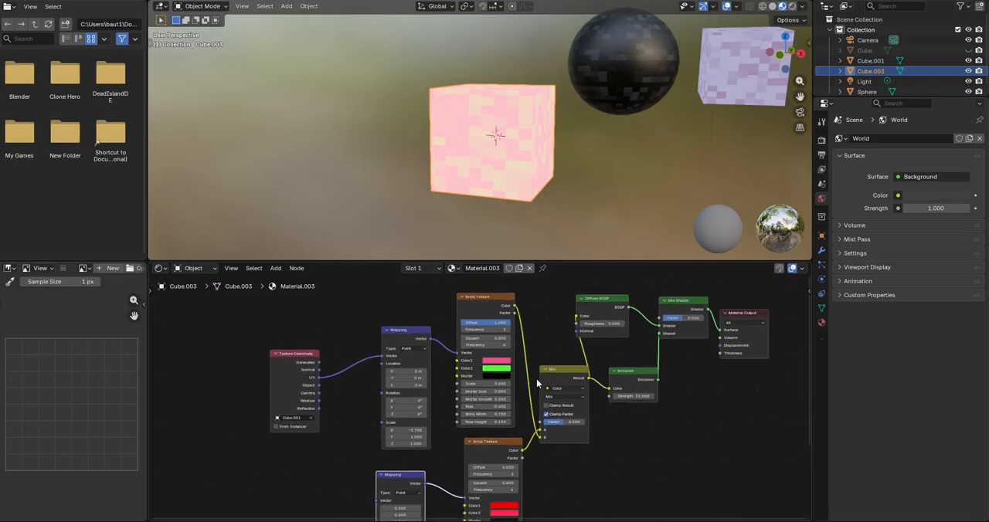
middle_click_drag(543, 363, 539, 355)
left_click_drag(599, 297, 616, 300)
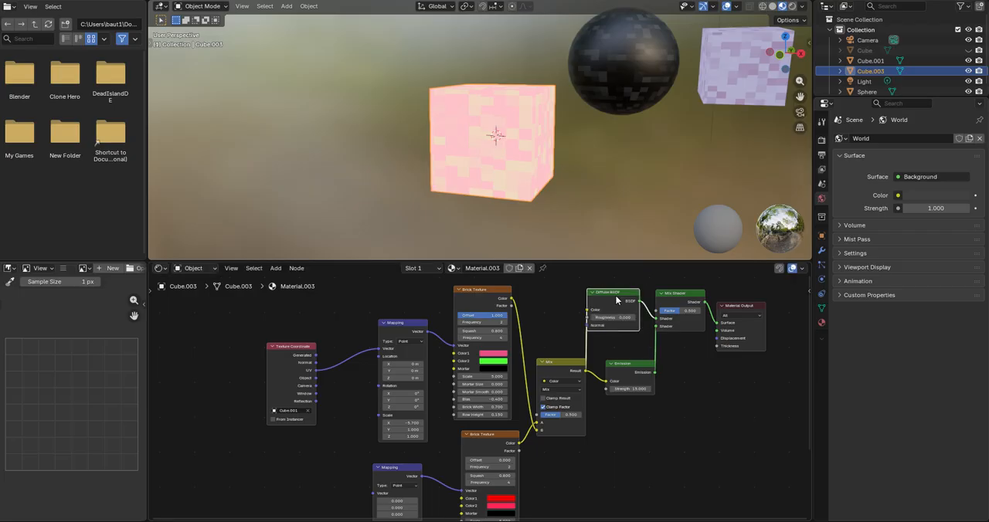
left_click_drag(678, 298, 681, 299)
left_click_drag(746, 309, 787, 302)
scroll(583, 371, "up", 1)
middle_click_drag(508, 448, 528, 283)
scroll(546, 438, "up", 3)
scroll(547, 437, "up", 2)
middle_click_drag(544, 378, 534, 520)
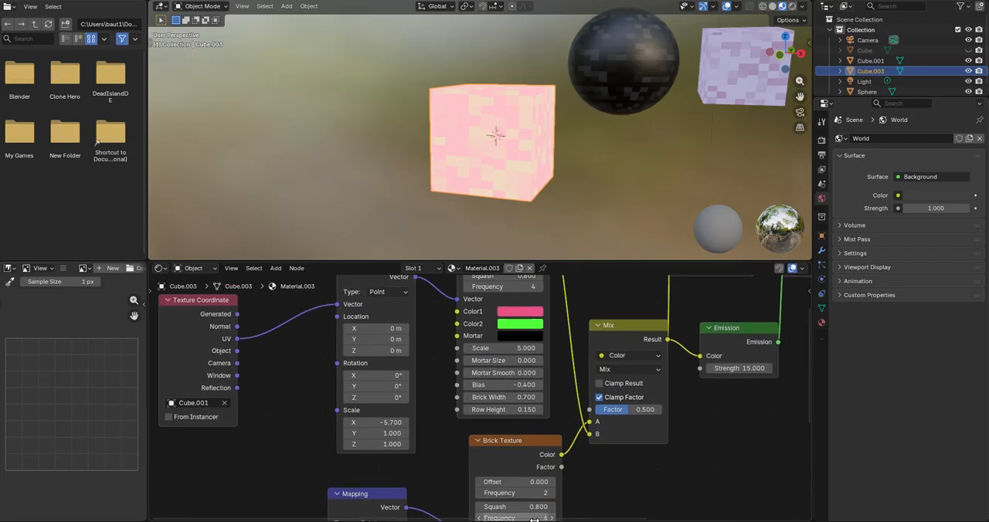
middle_click_drag(534, 276, 535, 272)
scroll(558, 434, "down", 4)
middle_click_drag(516, 392, 519, 391)
scroll(519, 388, "up", 4)
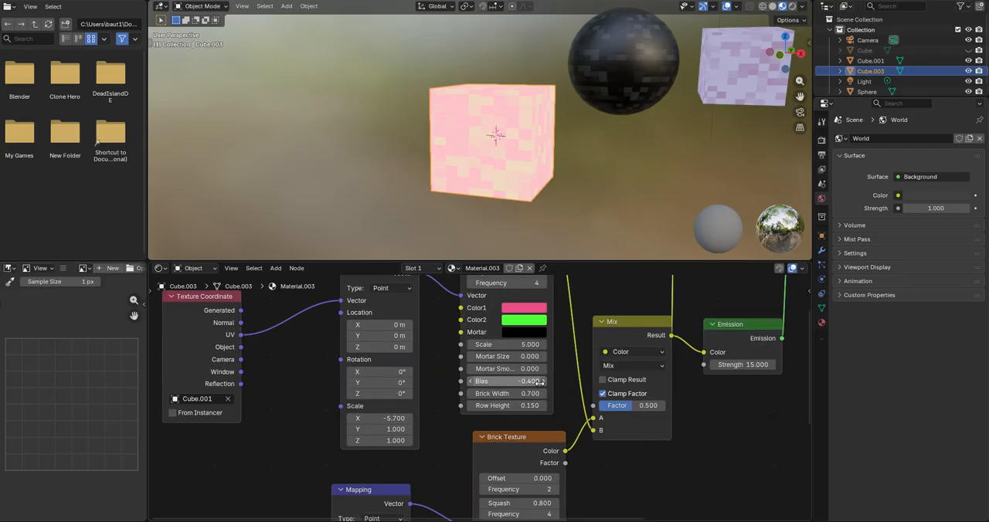
left_click(542, 382)
left_click(543, 381)
key("ctrl+z")
key("ctrl+z")
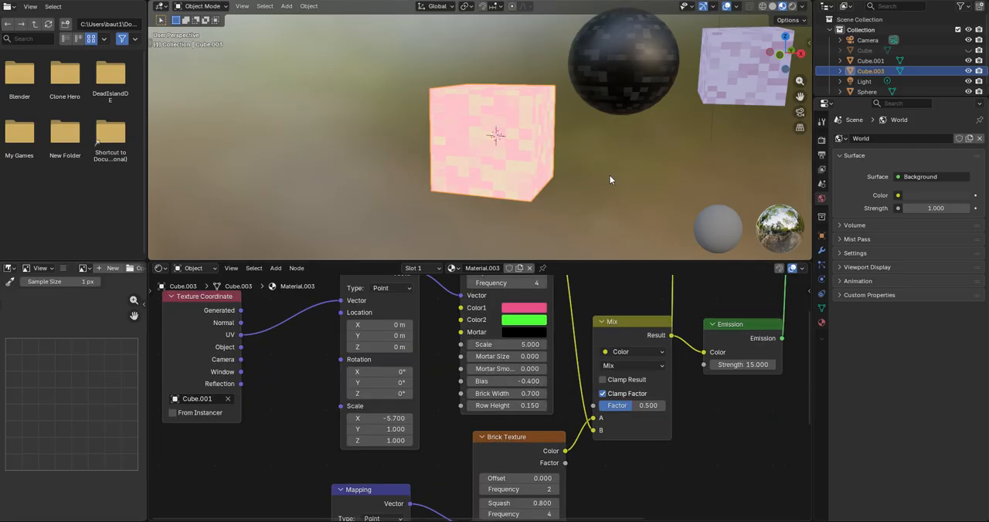
Step: Adjust the duplicate Brick Texture's Color1 and Color2 to two closely matching shades of red
middle_click_drag(542, 406, 552, 316)
left_click(542, 456)
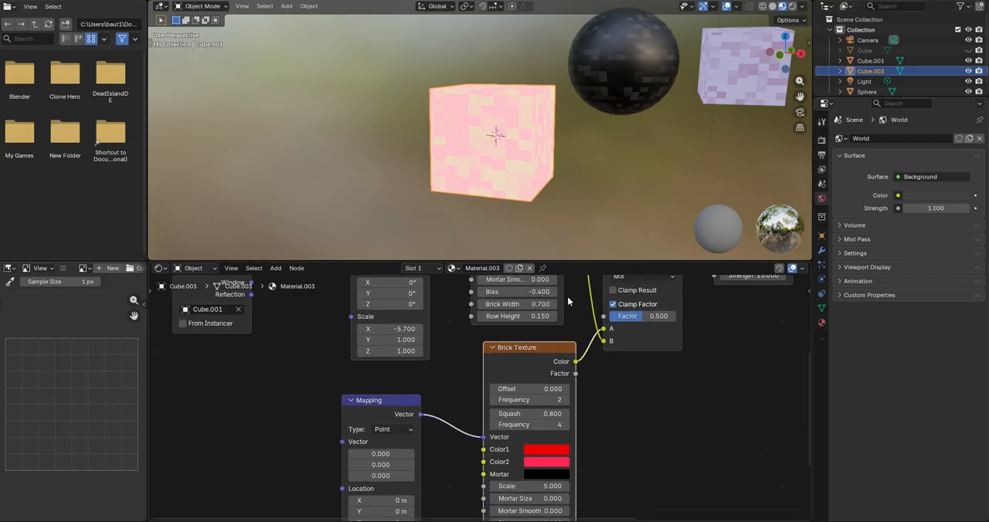
left_click(553, 451)
left_click_drag(557, 309, 542, 329)
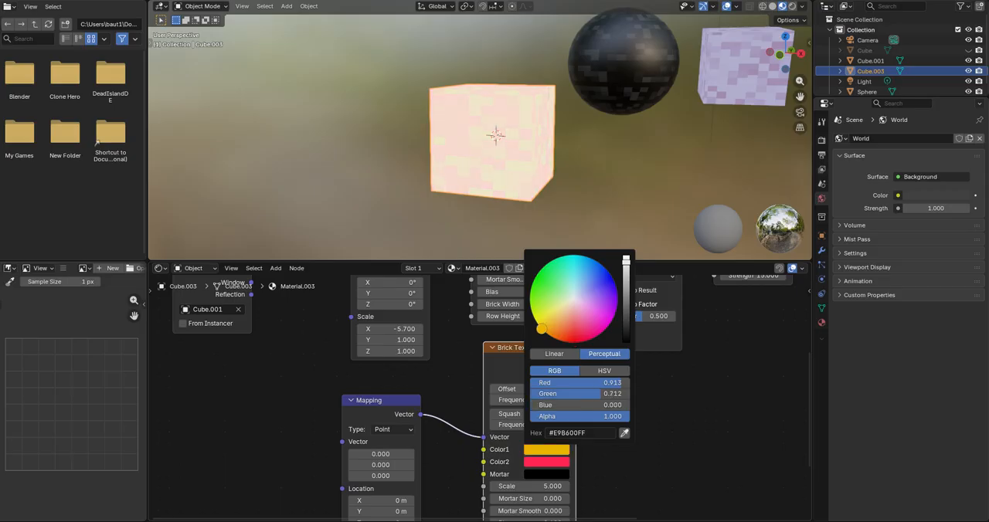
left_click(550, 463)
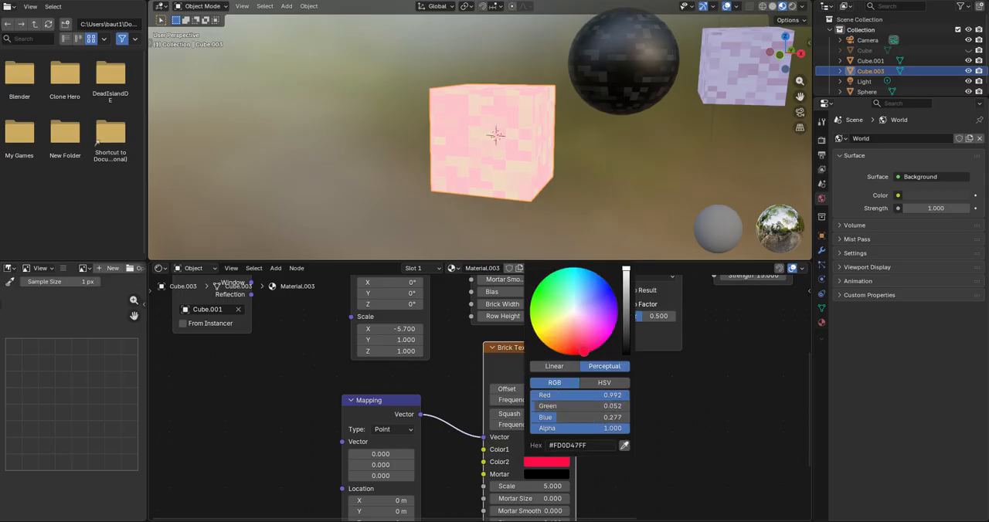
scroll(495, 398, "down", 2)
scroll(500, 150, "down", 5)
scroll(512, 171, "up", 2)
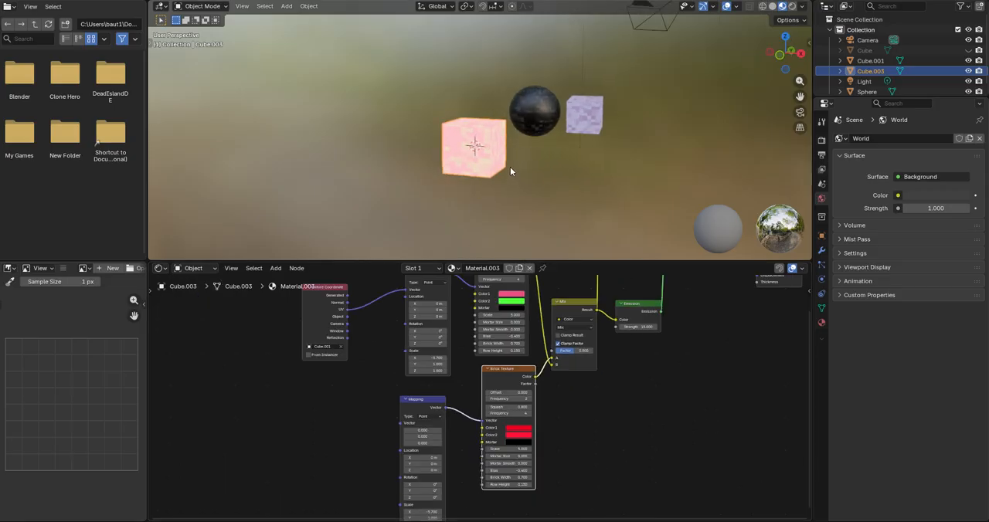
scroll(533, 147, "up", 3)
key("Tab")
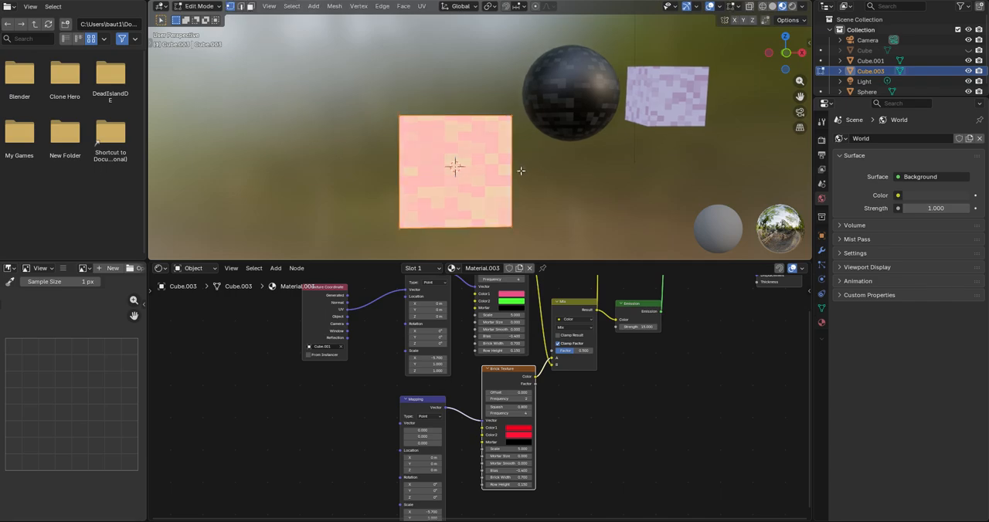
scroll(521, 170, "up", 2)
middle_click_drag(523, 163, 547, 129)
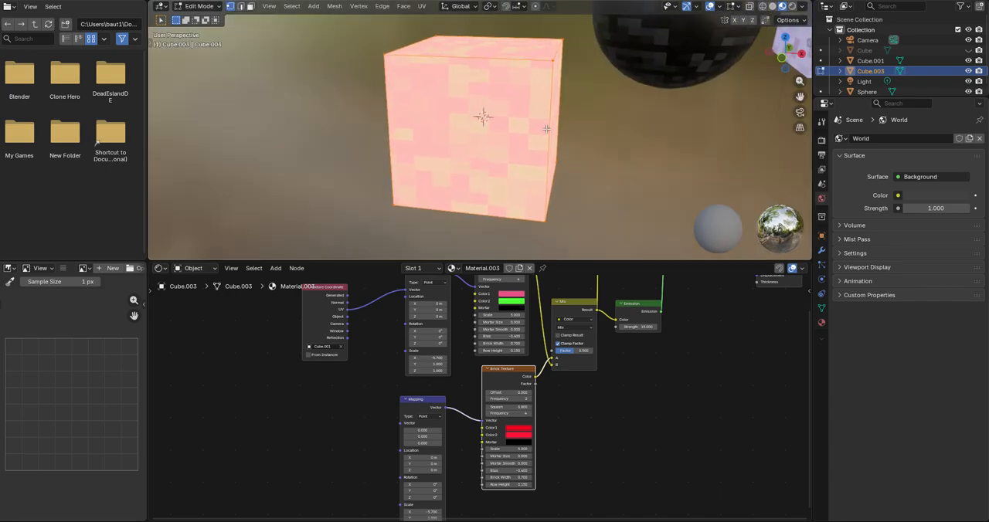
key("Tab")
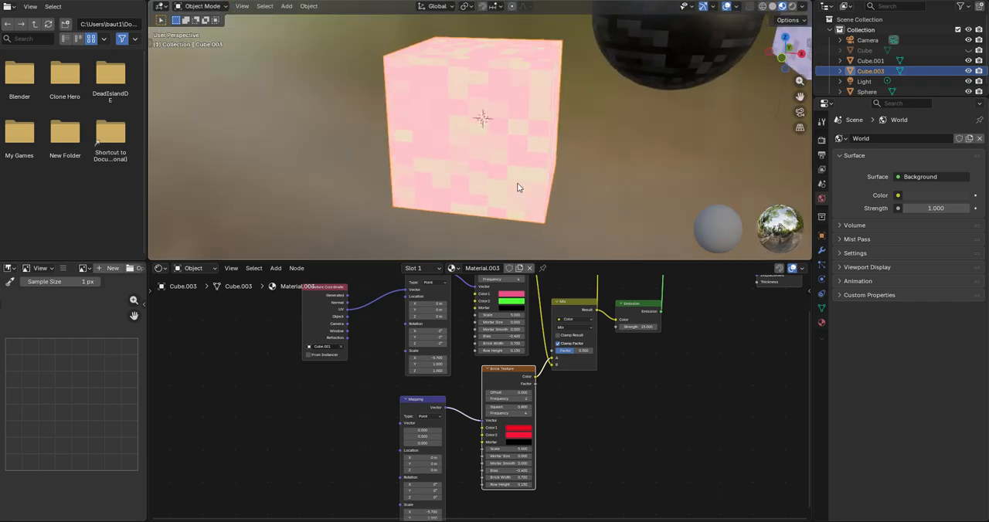
right_click(448, 143)
left_click(519, 130)
middle_click_drag(519, 129, 507, 112)
scroll(507, 111, "up", 2)
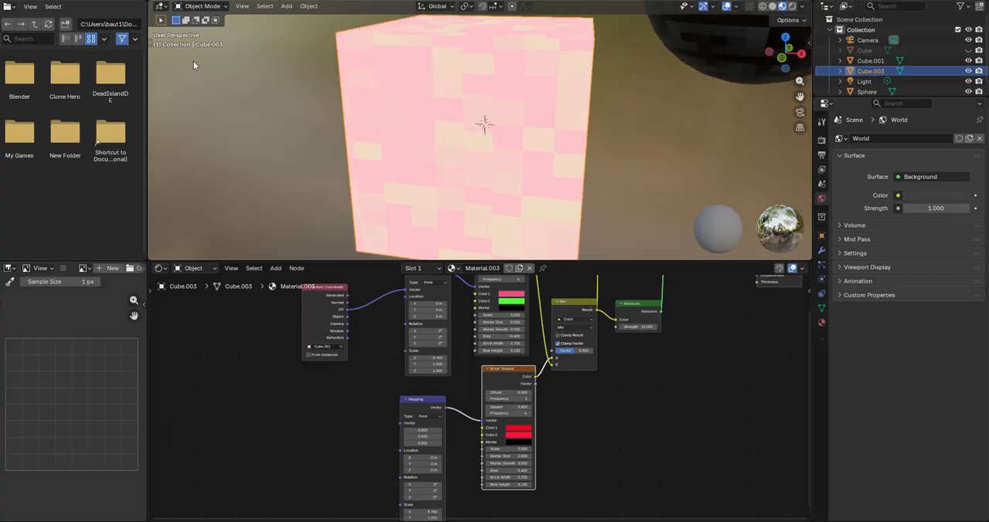
Step: Subdivide the cube's entire mesh three times in Edit Mode to form an 8 by 8 face grid per side
key("Tab")
right_click(355, 112)
right_click(433, 96)
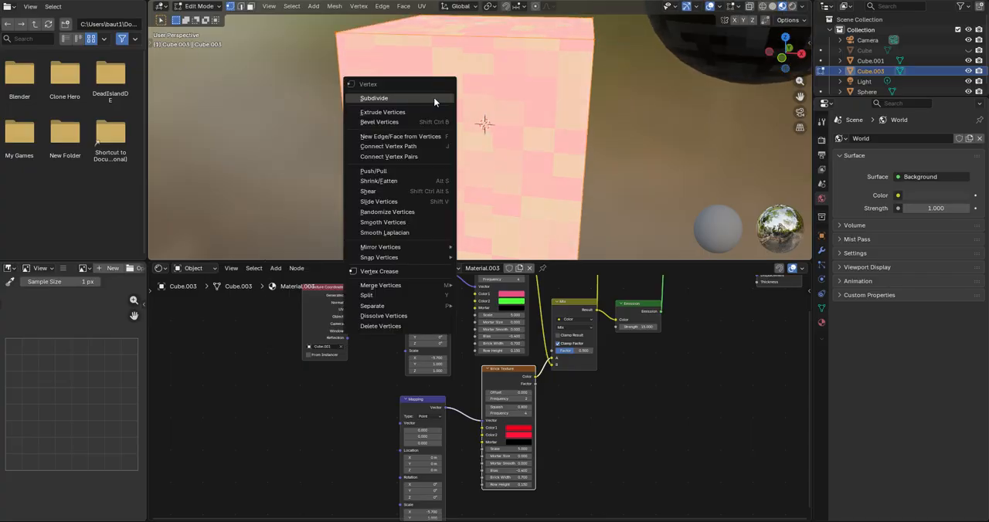
left_click(434, 97)
right_click(434, 97)
left_click(433, 97)
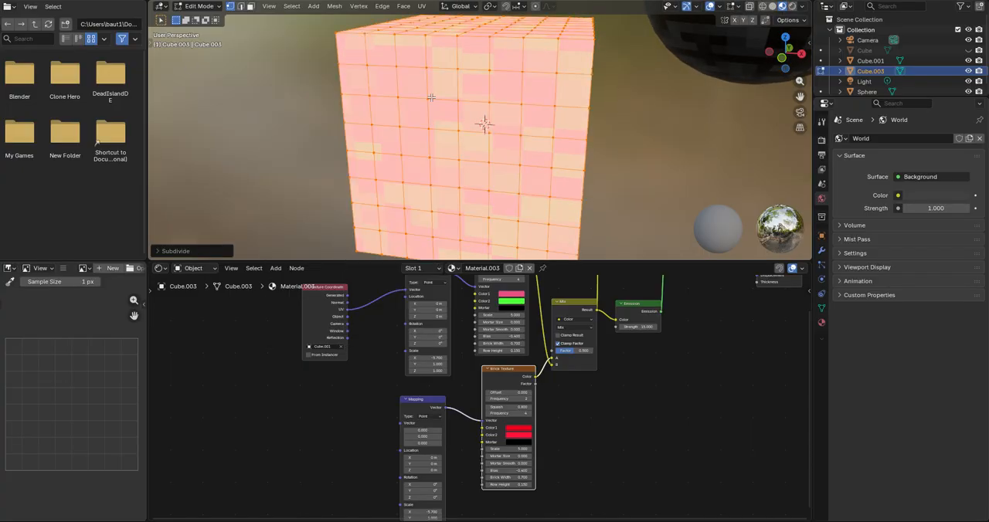
Step: Change to face selection and deselect the whole mesh
middle_click_drag(513, 103, 530, 128)
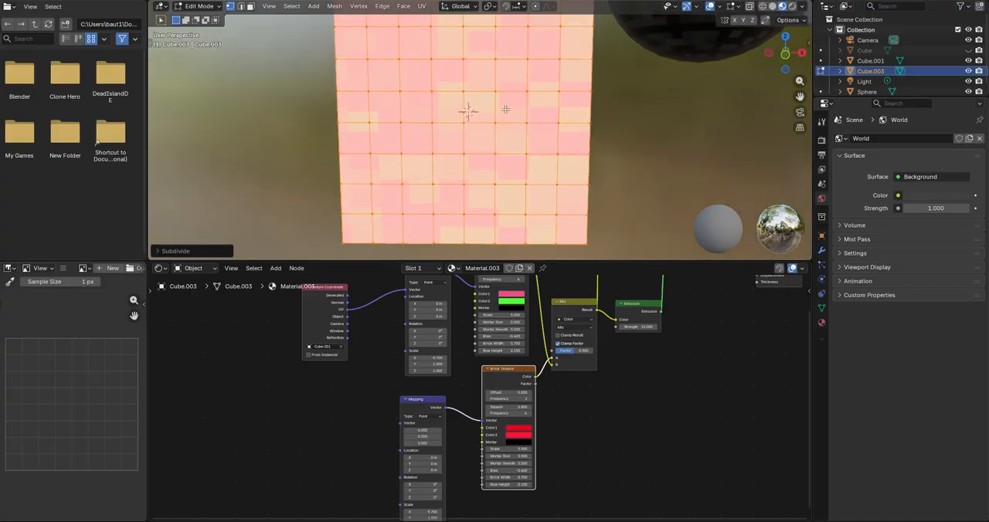
left_click(253, 8)
key("alt+a")
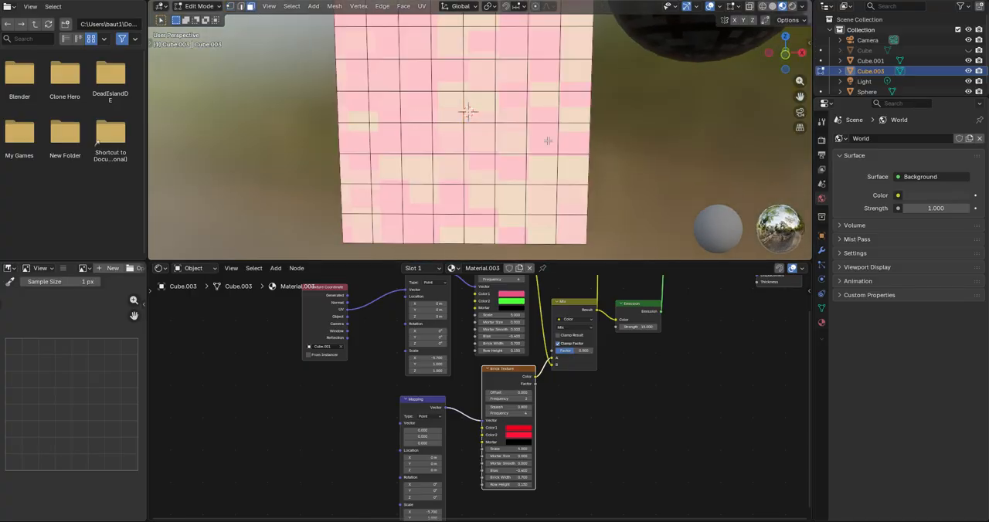
middle_click_drag(548, 141, 540, 146, "shift")
Step: Add a second material slot to the cube and create a new material in it
left_click(821, 325)
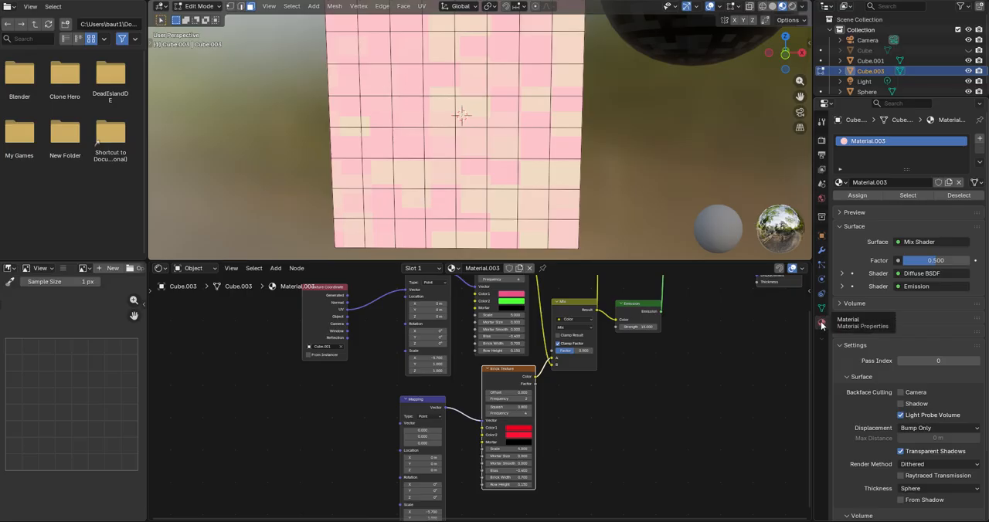
left_click(979, 139)
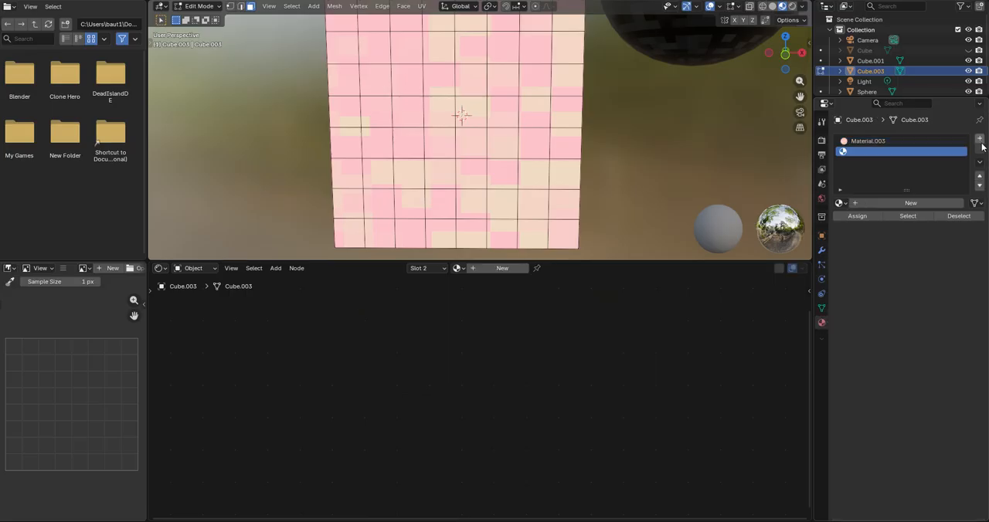
left_click(904, 201)
scroll(541, 165, "up", 2)
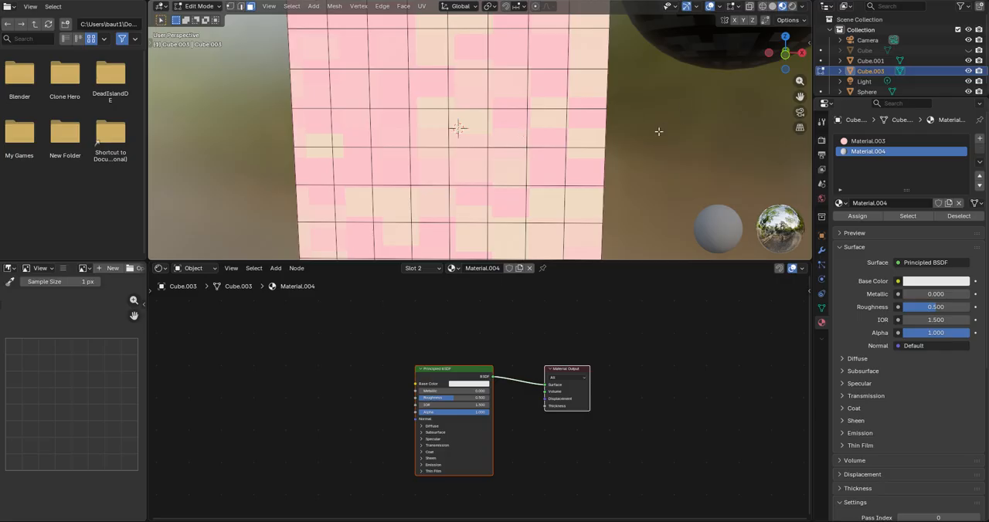
Step: Assign Material.004 to four faces in one row of the cube's front, two on each side of the centre, for the eyes
middle_click_drag(576, 135, 580, 125, "shift")
scroll(514, 121, "down", 3)
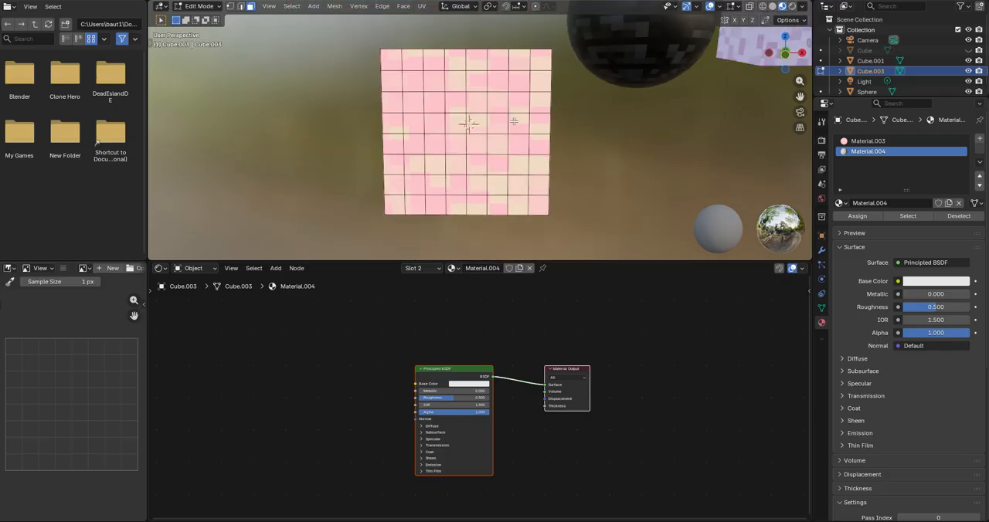
left_click(502, 125)
scroll(504, 124, "up", 1)
left_click(535, 122, "shift")
left_click(424, 125, "shift")
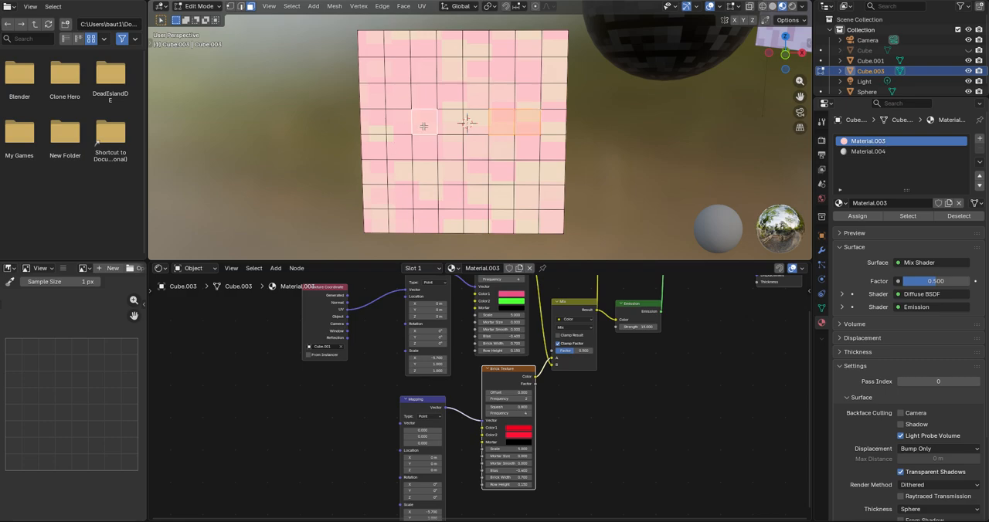
left_click(398, 127, "shift")
scroll(440, 147, "up", 1)
left_click(881, 150)
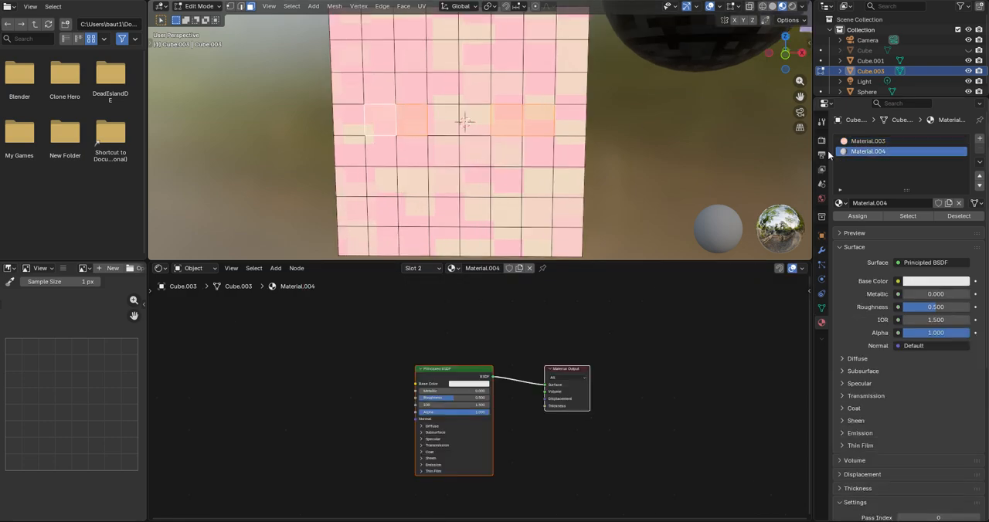
left_click(857, 217)
Step: Select the inner face of one eye and add a third material slot with a new material
left_click(405, 126)
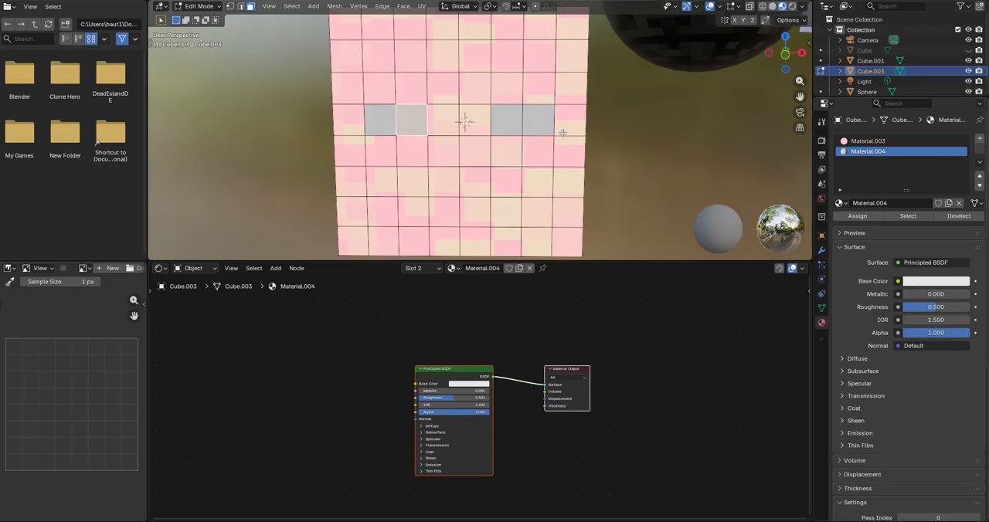
left_click(980, 139)
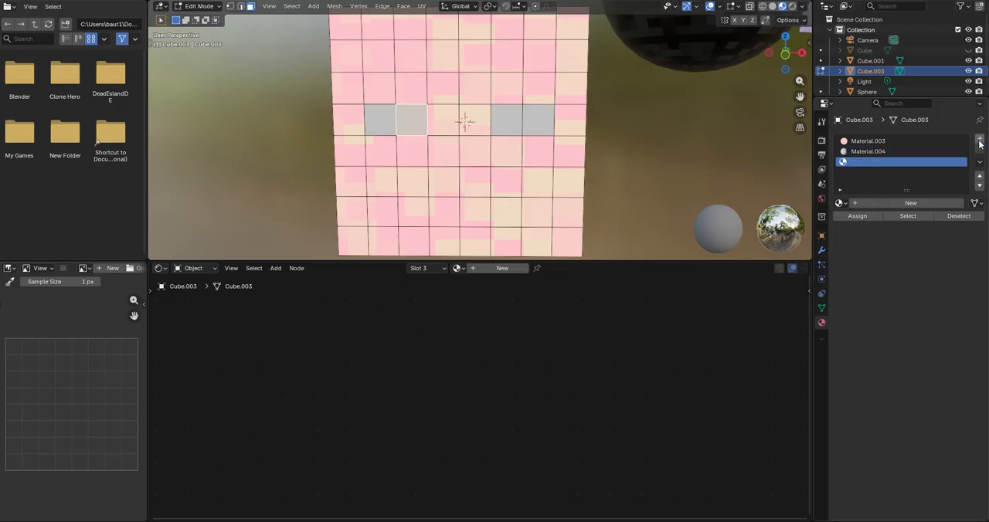
left_click(894, 199)
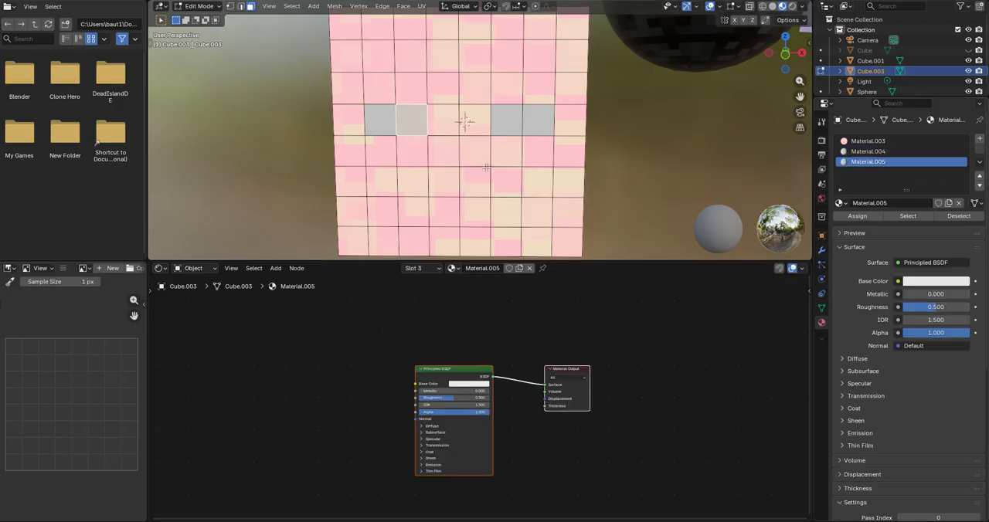
Step: Assign Material.005 to the inner face of both eyes and set its Base Color to red
scroll(572, 129, "up", 2)
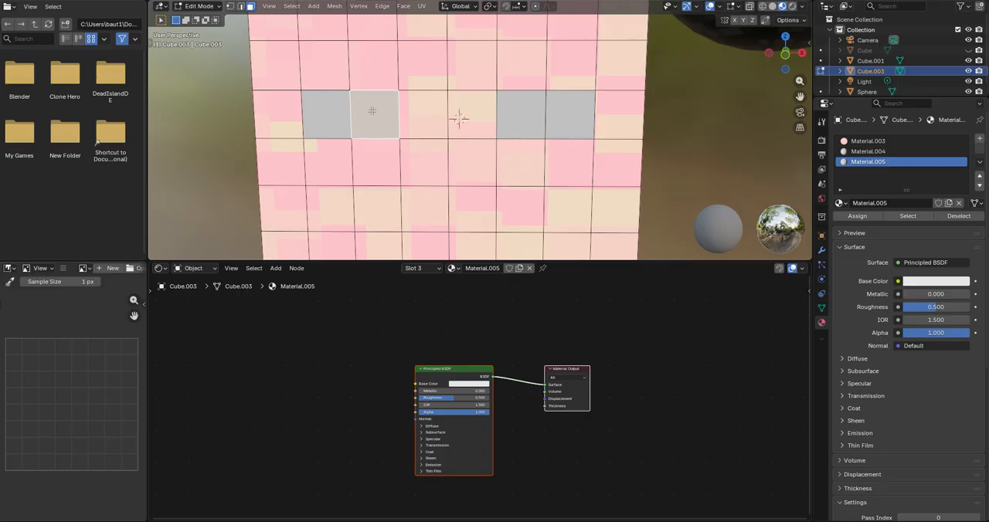
left_click(511, 120)
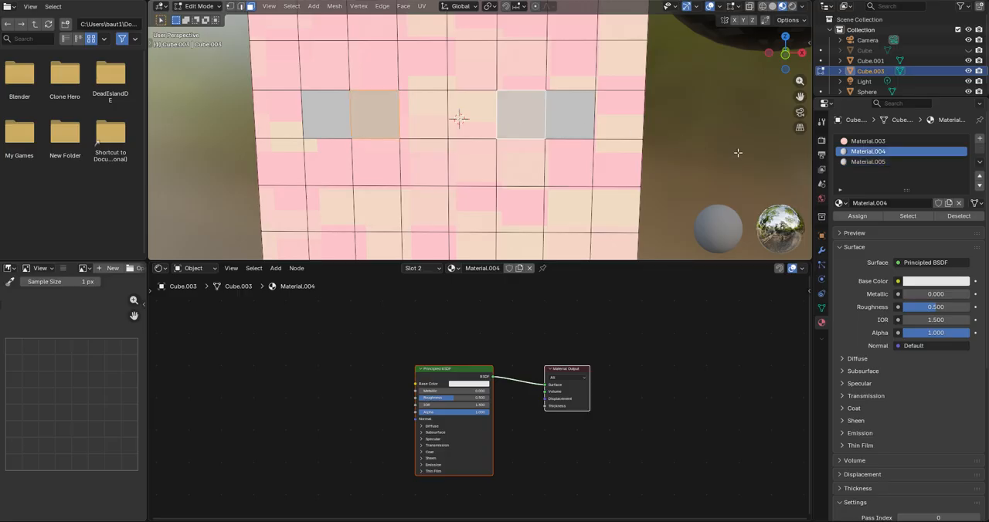
left_click(857, 163)
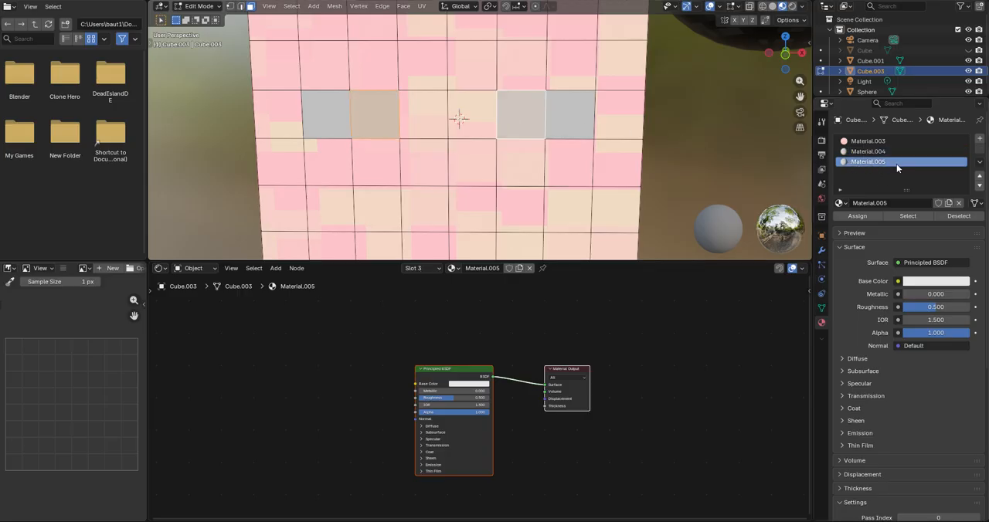
left_click(932, 281)
left_click_drag(915, 157, 909, 180)
scroll(664, 156, "down", 1)
scroll(660, 153, "down", 5)
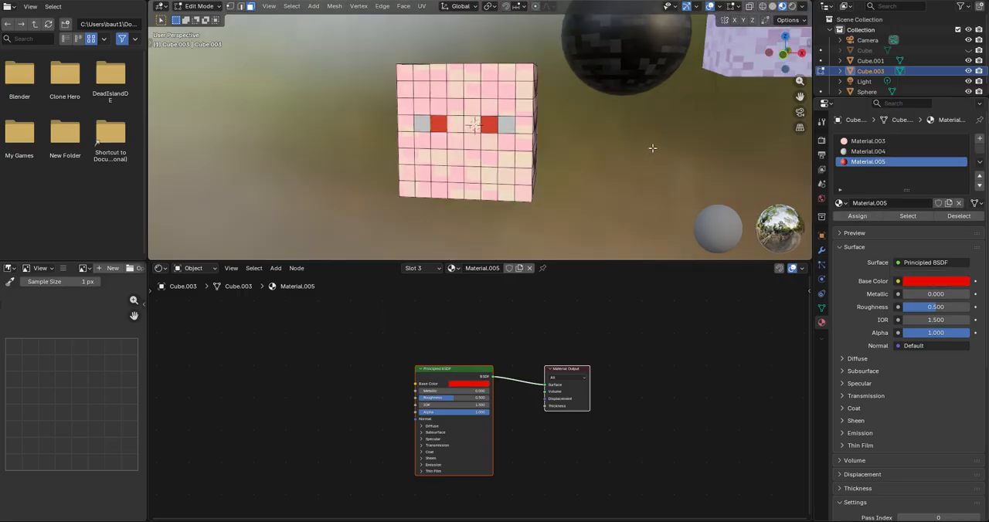
Step: Select the outer eye faces and set Material.004's Base Color to blue-violet
scroll(651, 148, "up", 5)
left_click(881, 151)
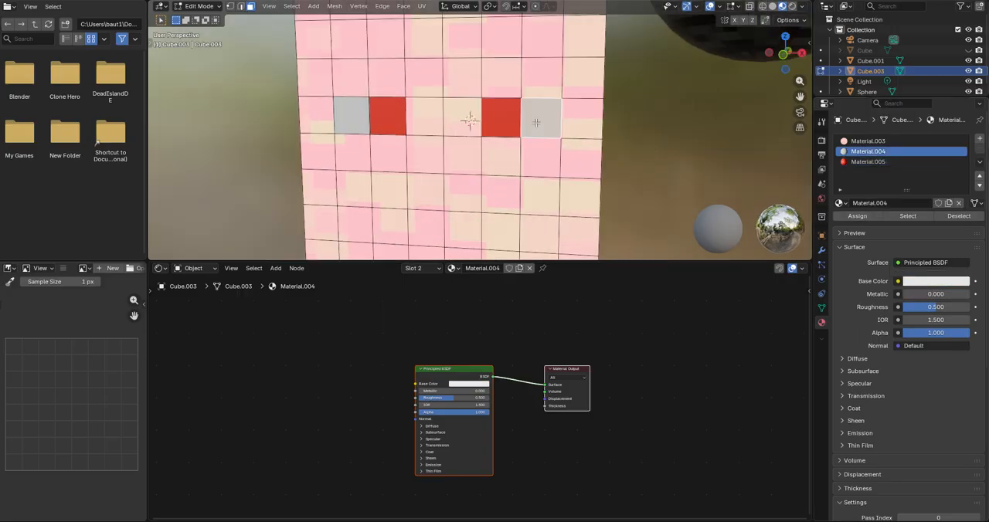
left_click(348, 118, "shift")
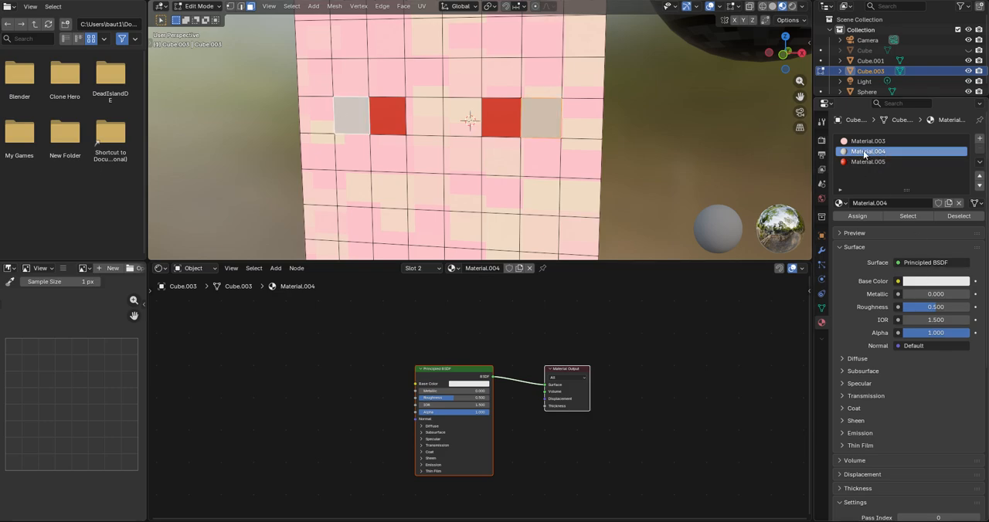
left_click(922, 282)
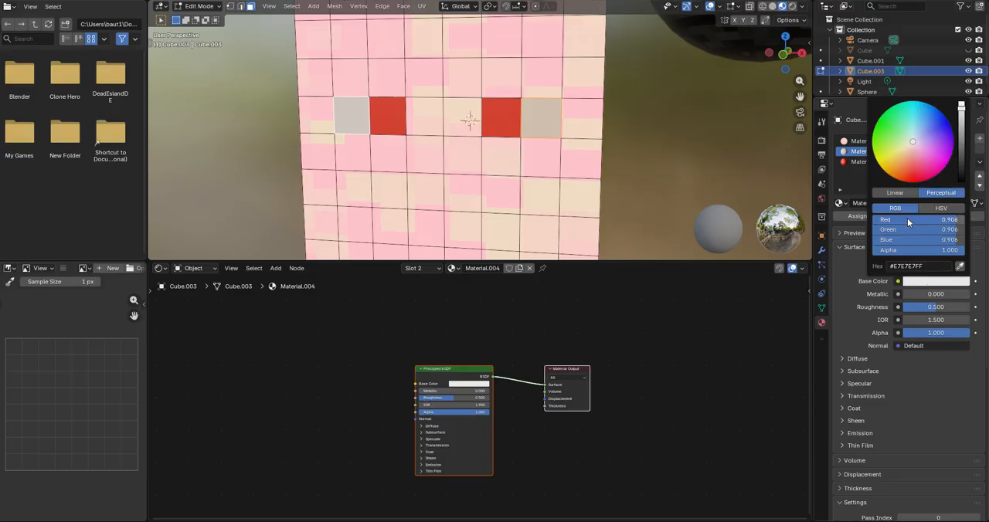
left_click_drag(912, 172, 946, 131)
Step: Return to Object Mode and view the cube's face in front orthographic view
key("Tab")
scroll(603, 119, "down", 4)
middle_click_drag(603, 119, 619, 118)
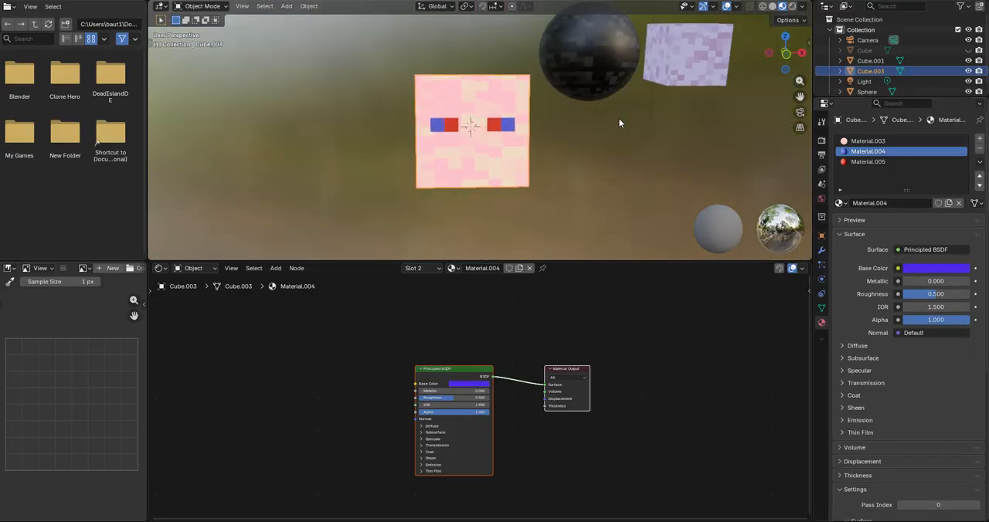
key("KP_1")
scroll(619, 120, "up", 6)
scroll(534, 101, "down", 1)
middle_click_drag(534, 101, 558, 128)
key("KP_1")
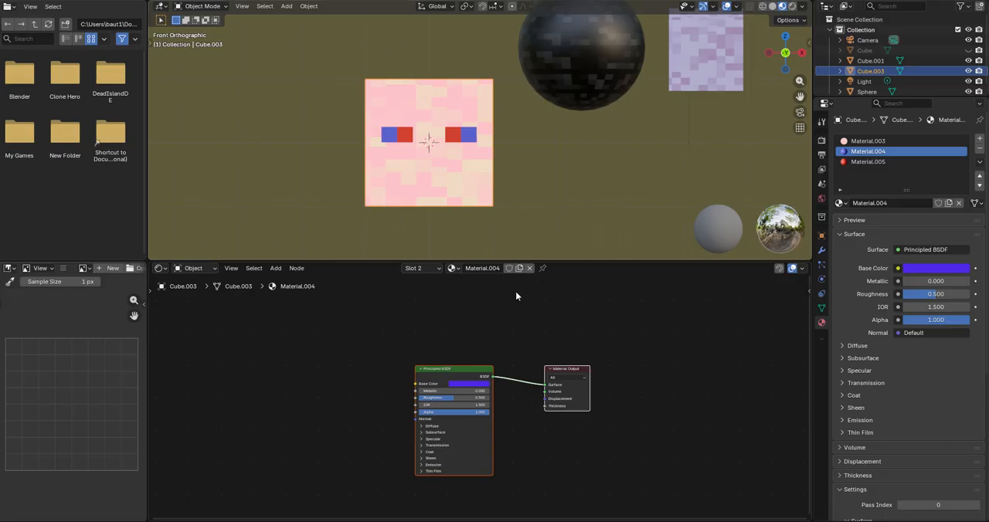
Step: Delete the Mix node, the second Brick Texture and its Mapping node from Material.003
scroll(515, 292, "up", 1)
left_click(868, 141)
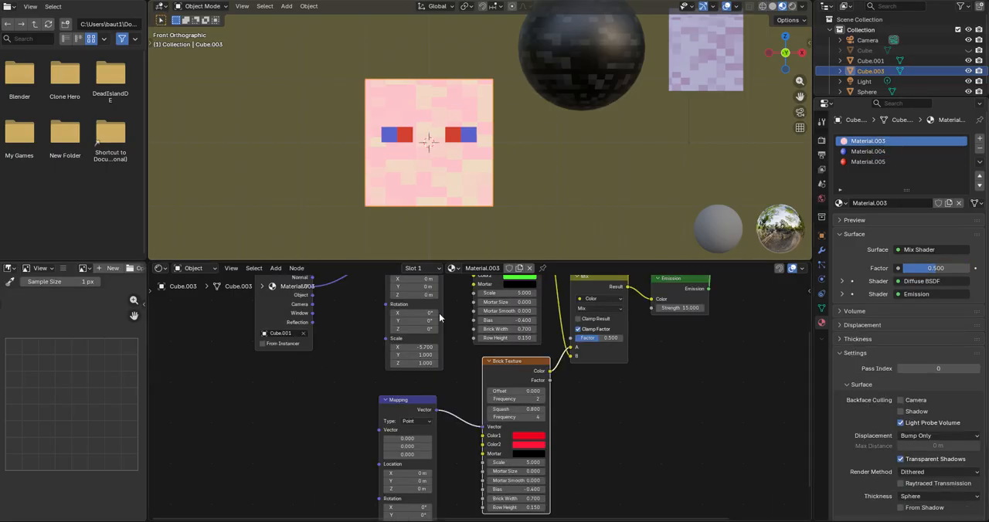
middle_click_drag(452, 292, 458, 386)
scroll(458, 385, "down", 2)
left_click(499, 305)
left_click(522, 448)
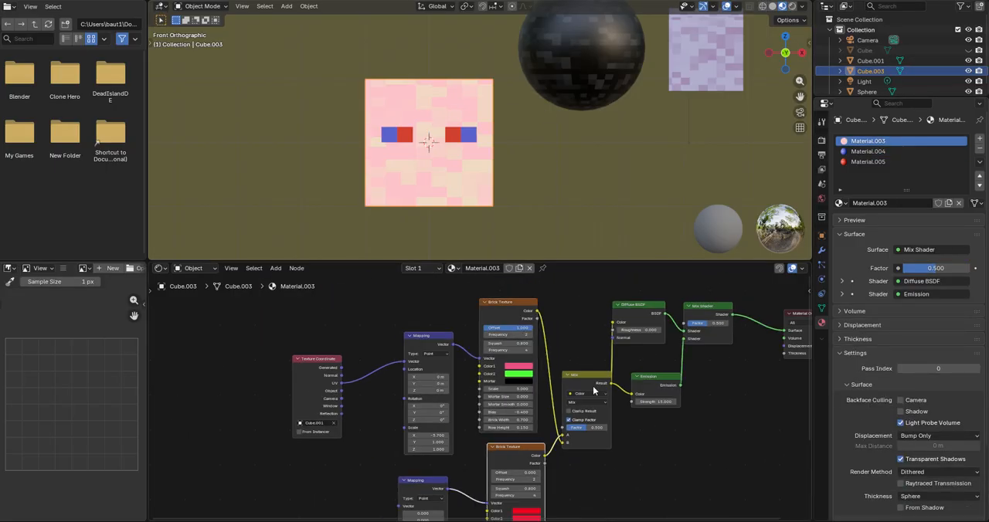
left_click(592, 384, "shift")
middle_click_drag(577, 419, 589, 372)
left_click(435, 435, "shift")
right_click(372, 363)
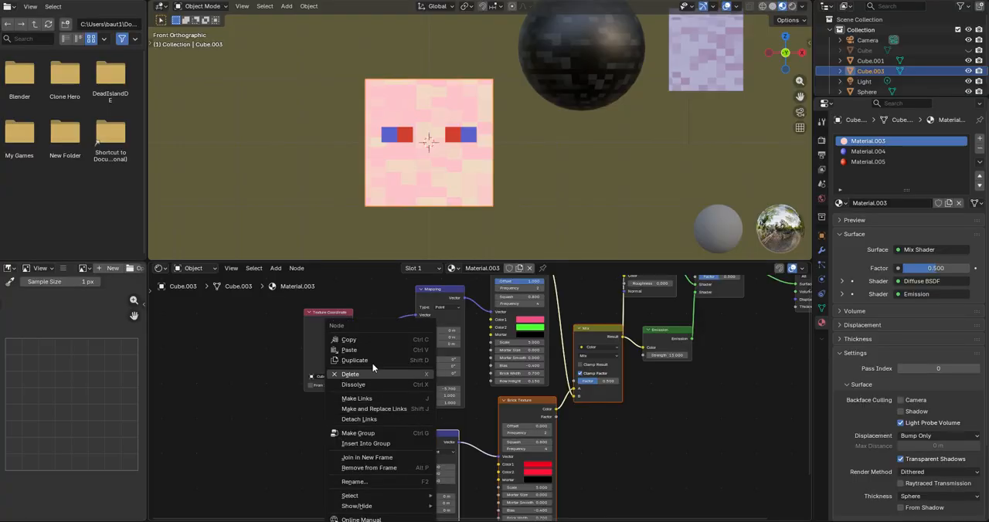
left_click(371, 362)
key("Home")
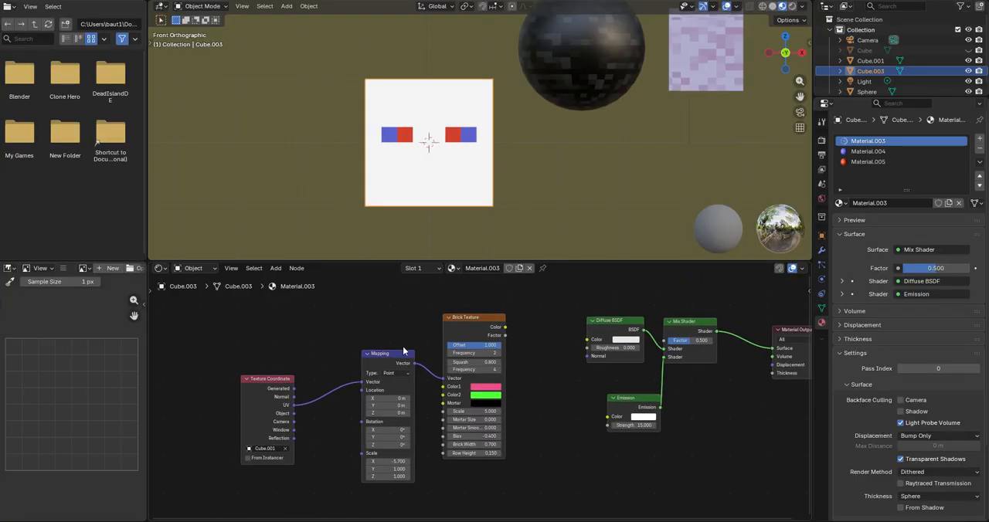
Step: Connect the remaining Brick Texture's Color output to the Color inputs of the Diffuse BSDF and Emission nodes
left_click_drag(507, 323, 597, 334)
left_click_drag(618, 418, 506, 322)
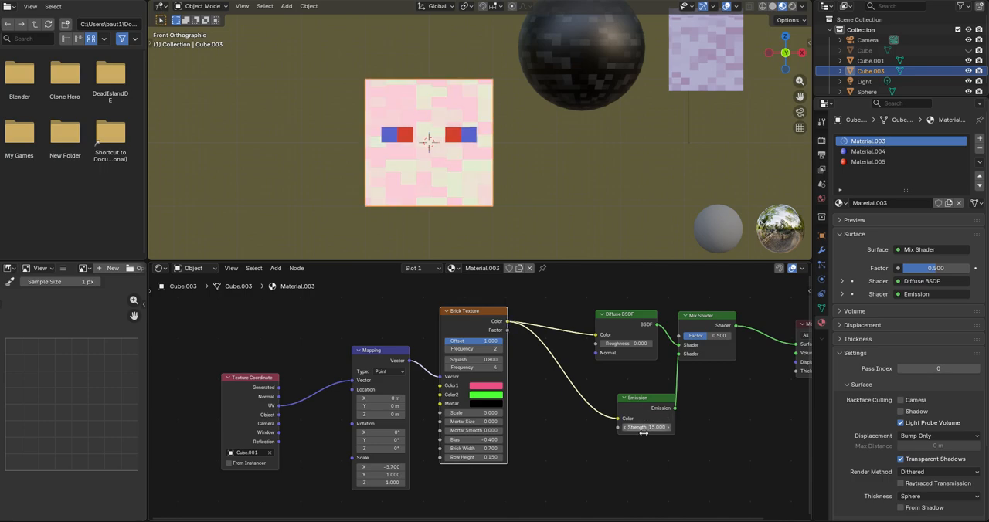
middle_click_drag(534, 184, 526, 183)
Step: Set the Brick Texture's Color1 to pure red
scroll(508, 374, "up", 3)
left_click(507, 374)
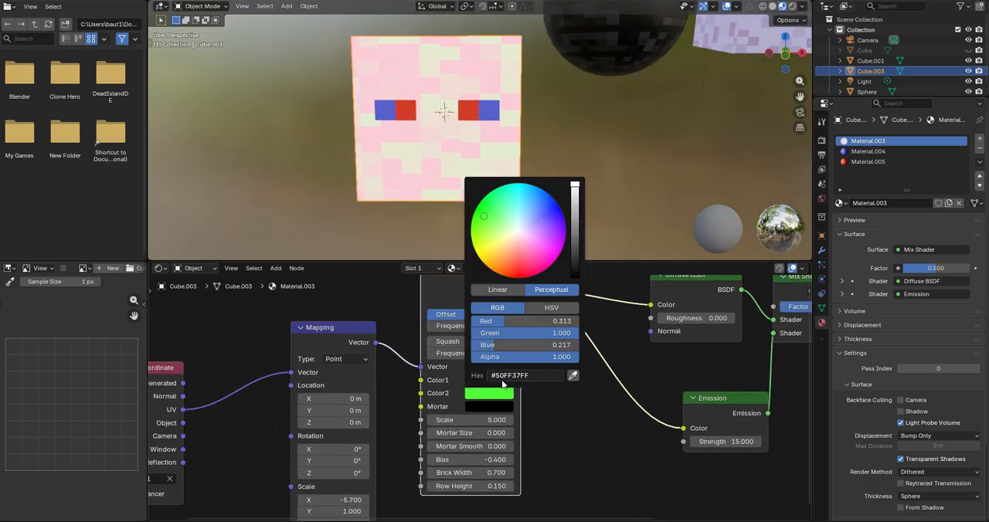
left_click(507, 377)
left_click_drag(532, 251, 519, 264)
Step: Try a 90° X rotation in the Mapping node of the black sphere's Material.007
middle_click_drag(622, 139, 568, 237, "shift")
middle_click_drag(593, 150, 500, 191, "shift")
scroll(500, 191, "up", 5)
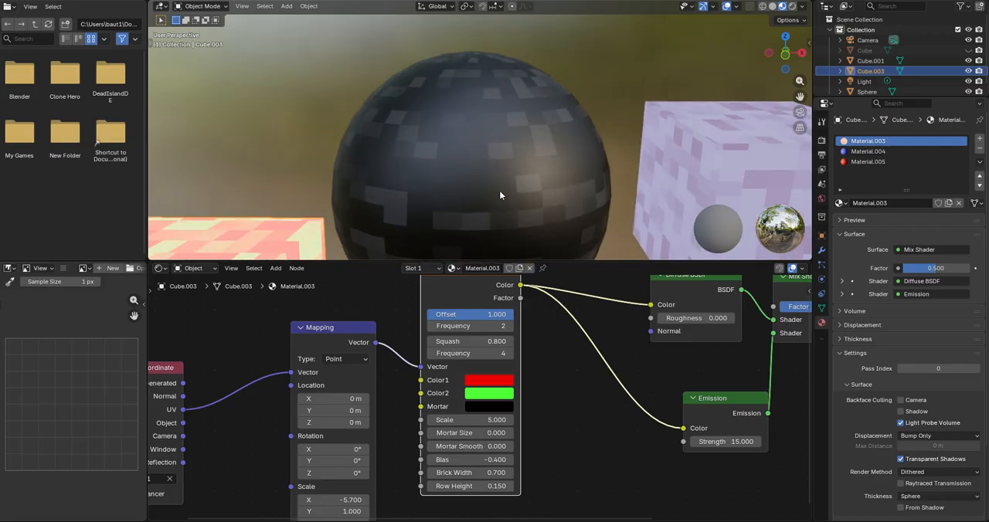
left_click(500, 191)
scroll(506, 186, "down", 6)
key("KP_1")
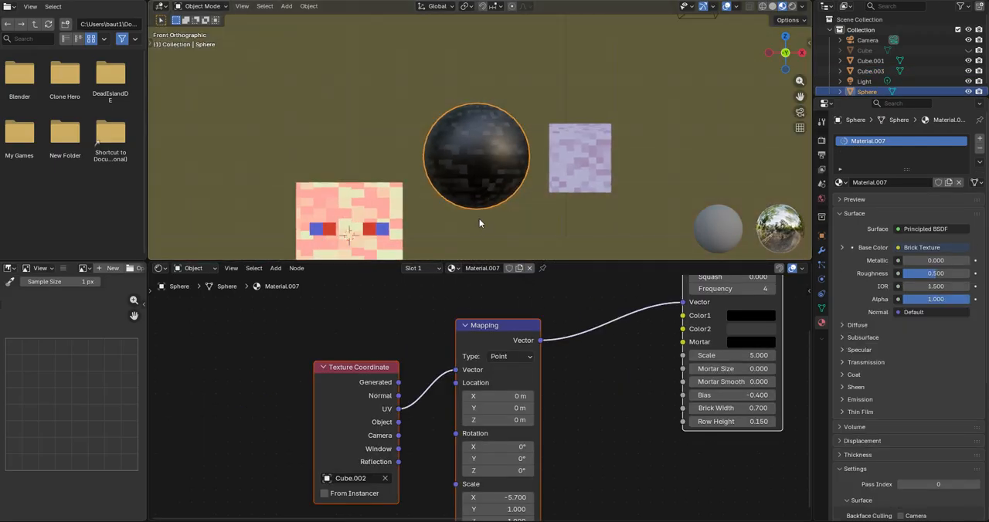
middle_click_drag(511, 444, 514, 368)
left_click(502, 371)
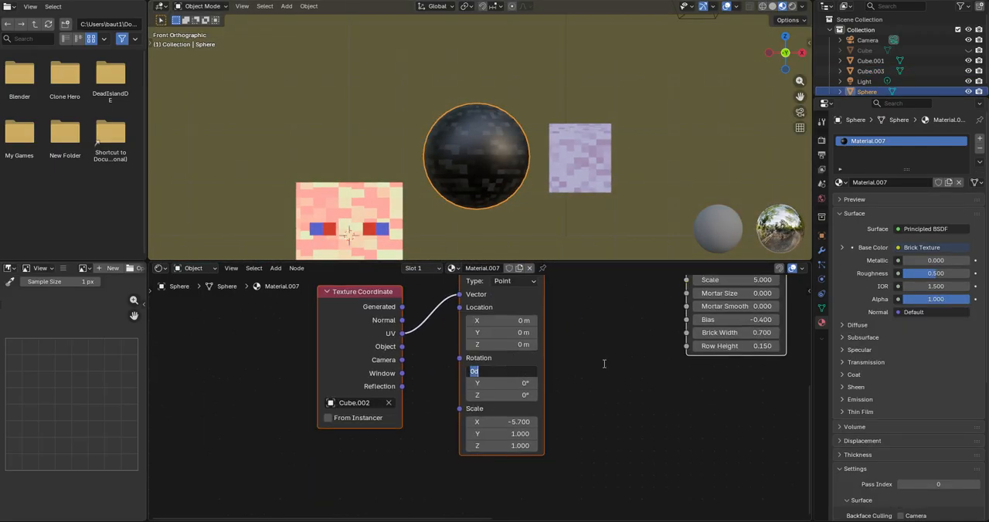
key("Return")
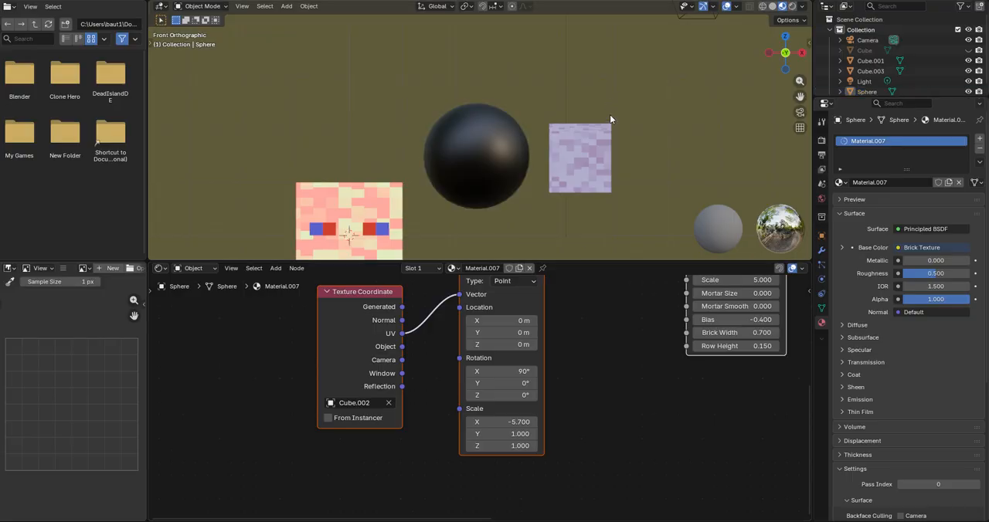
middle_click_drag(609, 114, 527, 123)
scroll(433, 148, "down", 7)
middle_click_drag(553, 157, 377, 97)
Step: Select the cube head and examine its face, mesh, full Material.003 node layout and angled view
key("KP_1")
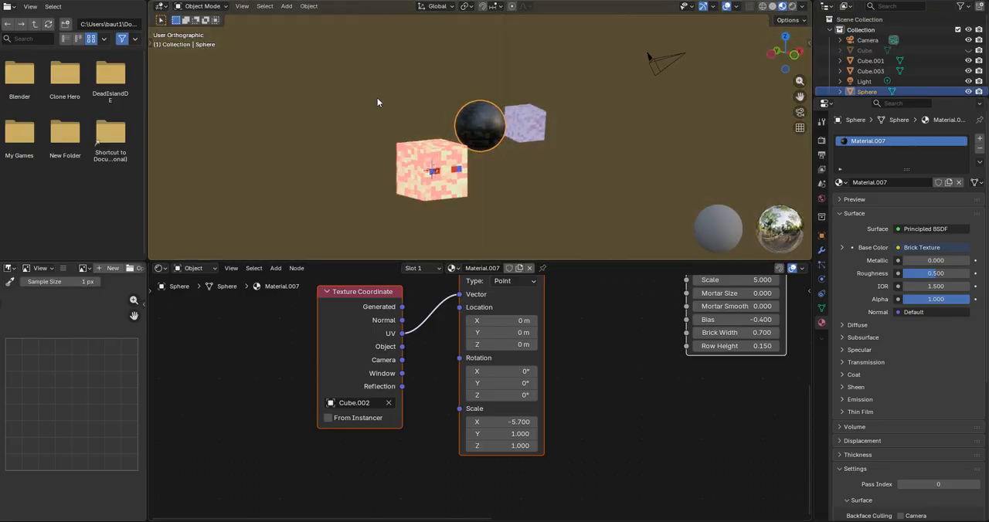
scroll(383, 178, "up", 3)
left_click(494, 110)
key("KP_Decimal")
key("Tab")
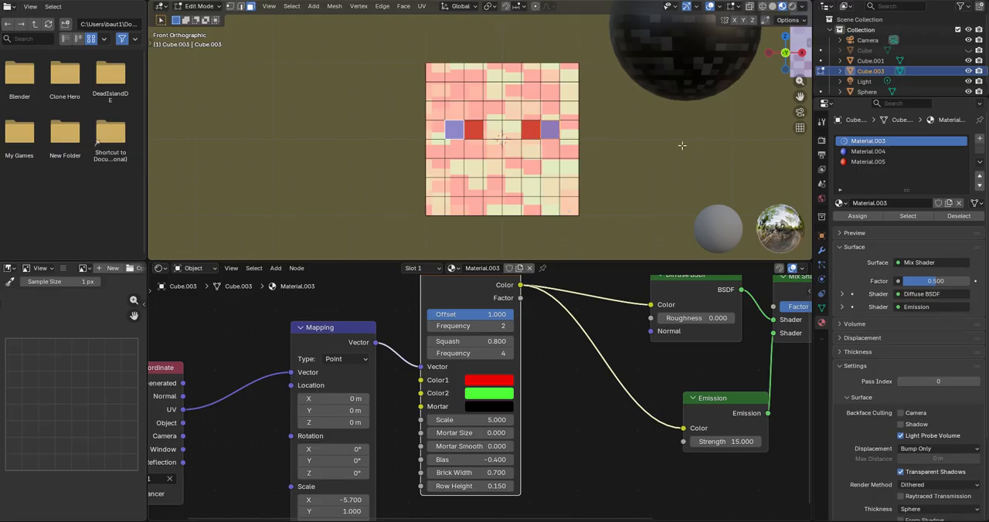
scroll(602, 144, "down", 4)
key("Tab")
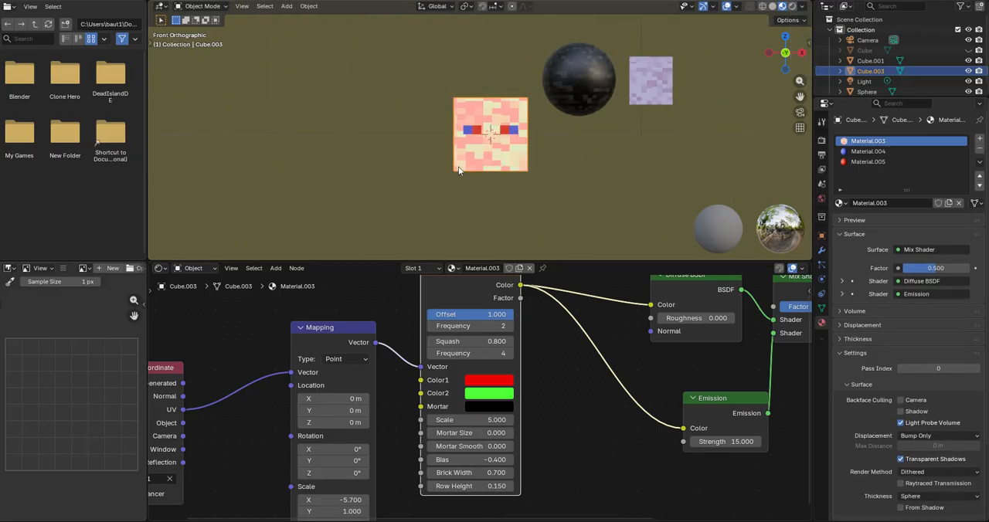
scroll(527, 333, "down", 2)
middle_click_drag(527, 333, 397, 389)
scroll(397, 388, "down", 2)
middle_click_drag(465, 381, 498, 342)
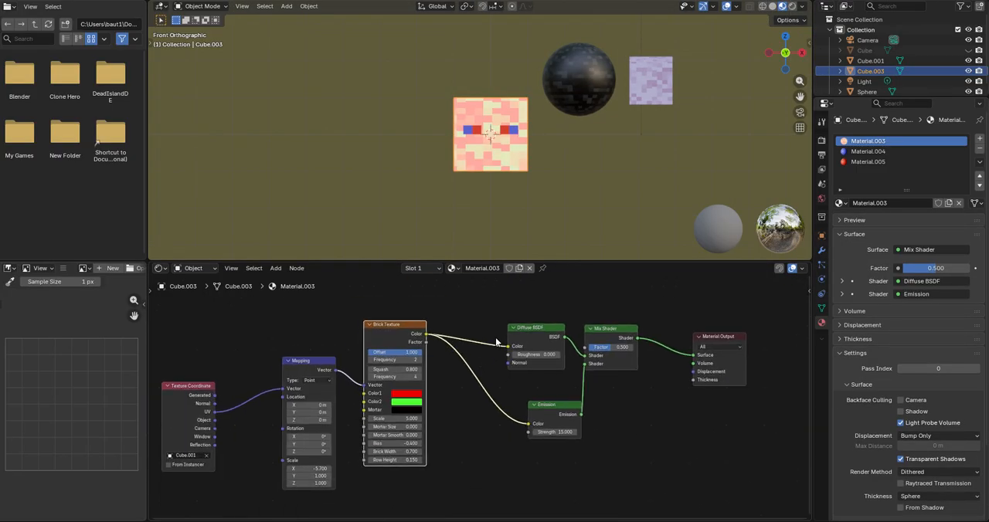
middle_click_drag(487, 152, 502, 170)
middle_click_drag(497, 118, 533, 125)
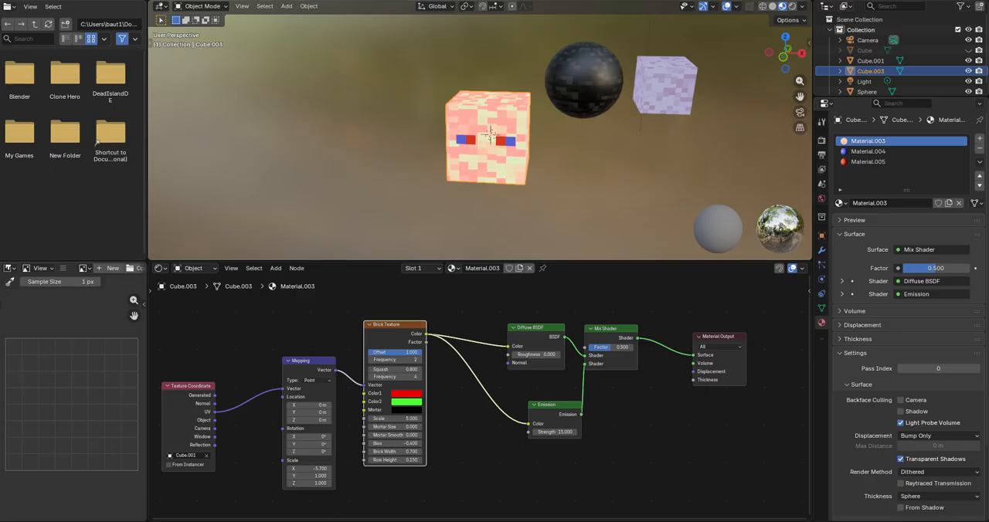